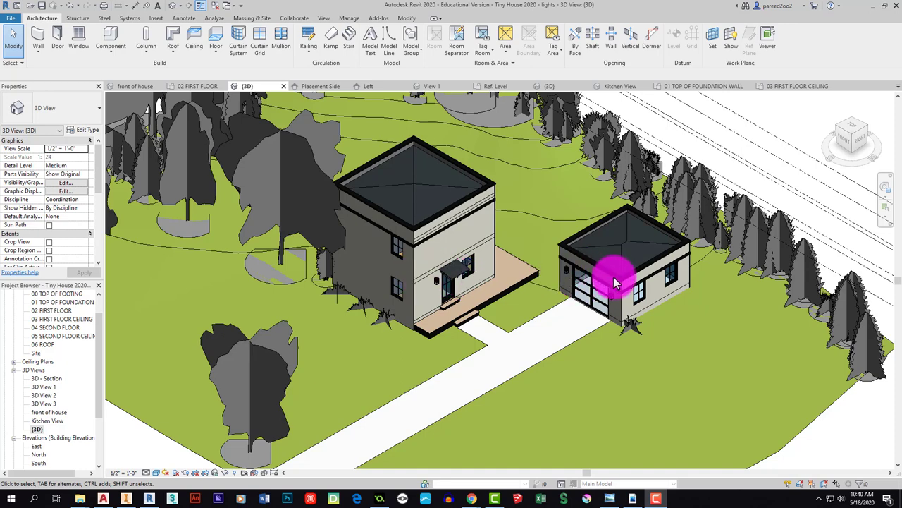
Select the garage siding model and open it for in-place editing.
scroll(620, 295, "up", 2)
scroll(610, 296, "up", 3)
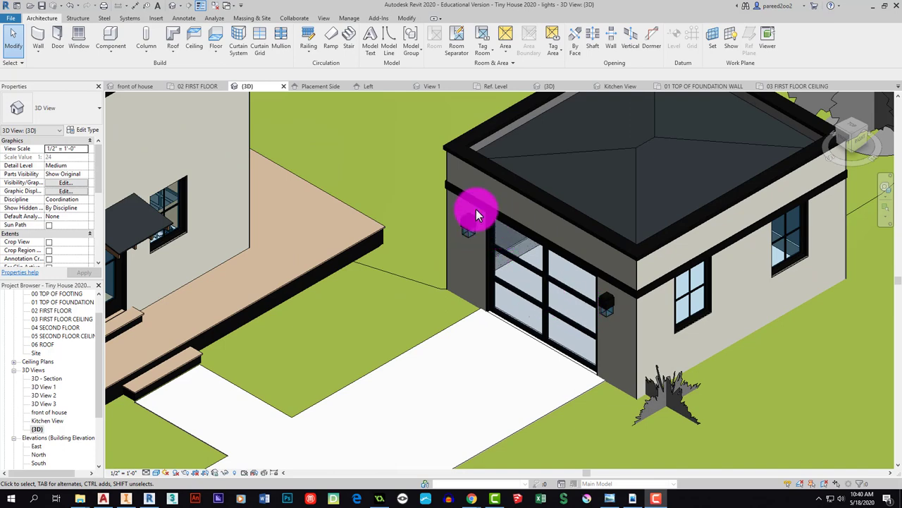
scroll(454, 256, "down", 5)
scroll(414, 280, "up", 2)
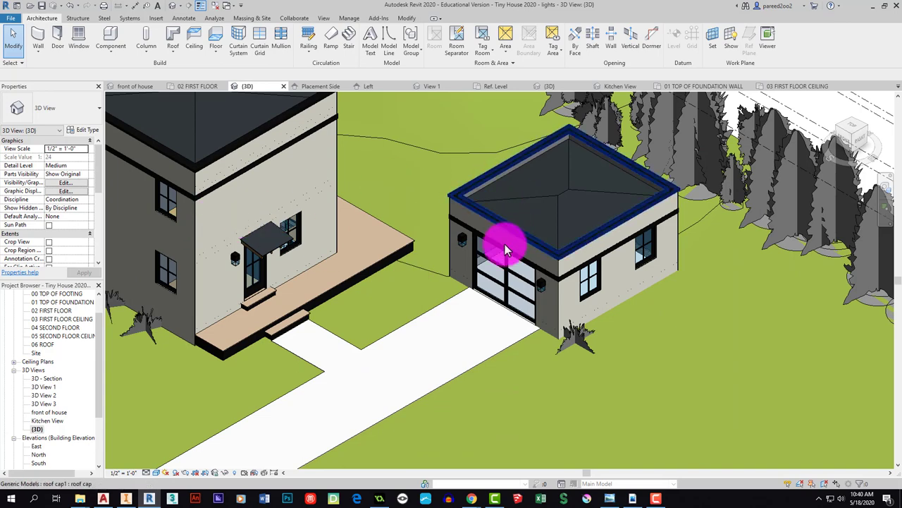
left_click(560, 302)
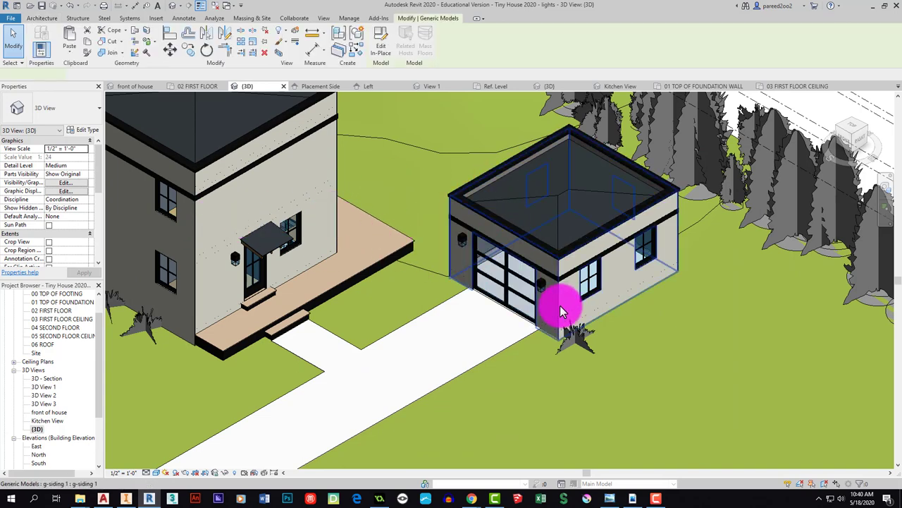
left_click(392, 48)
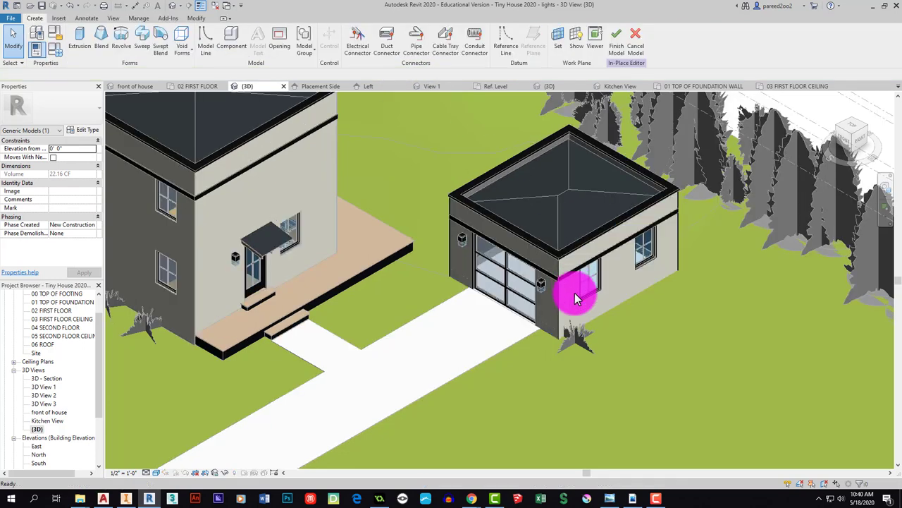
Edit the garage siding extrusion's sketch profile and finish the sketch.
left_click(558, 303)
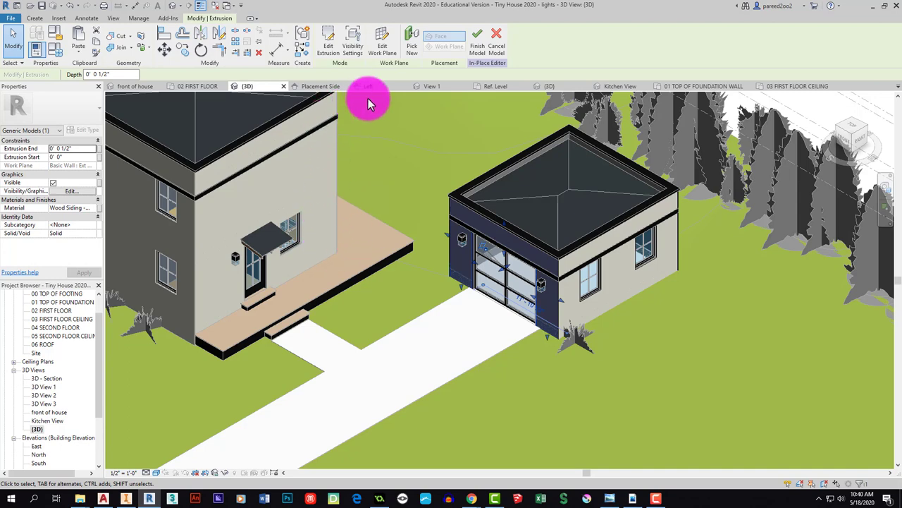
left_click(332, 55)
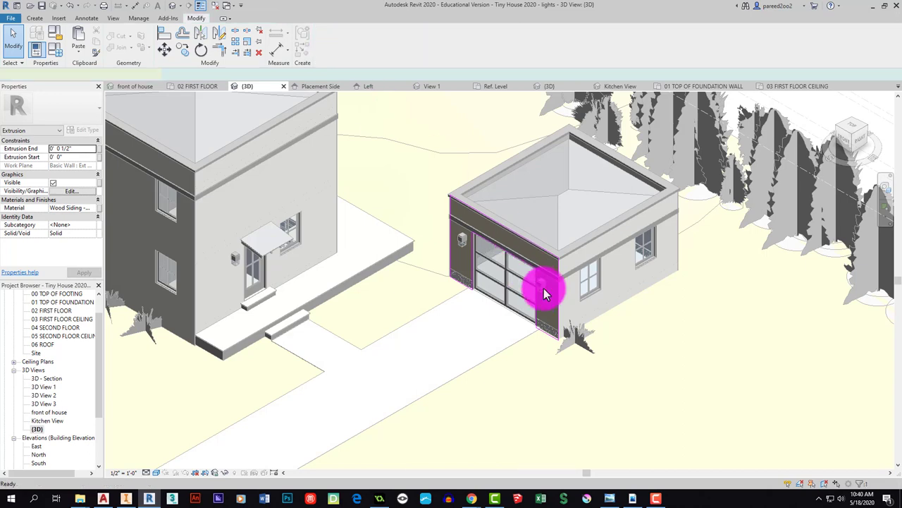
left_click(325, 50)
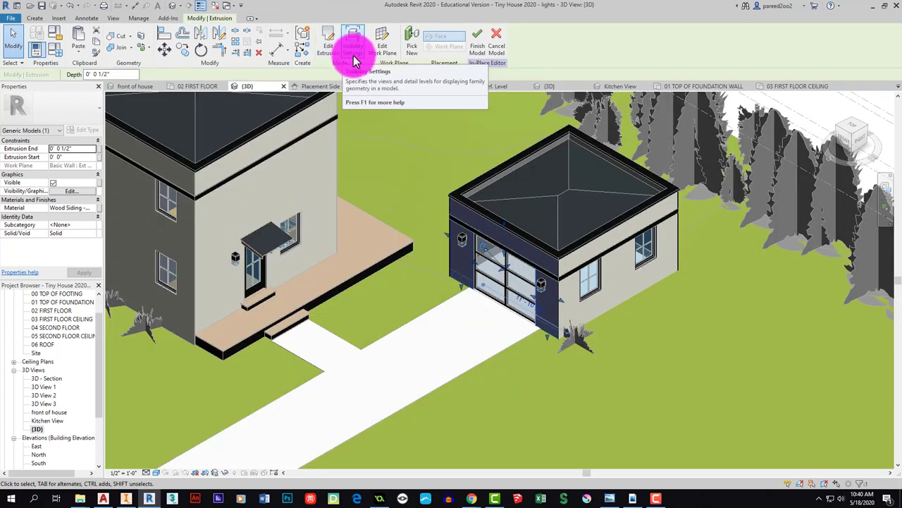
left_click(599, 332)
Paste a copy of the siding extrusion beside the garage.
key("ctrl+v")
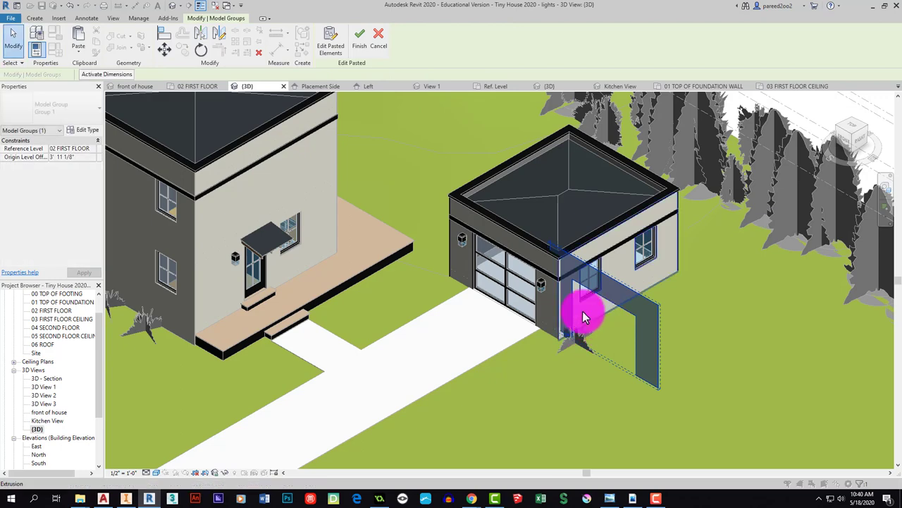
left_click(553, 277)
middle_click_drag(630, 300, 610, 296)
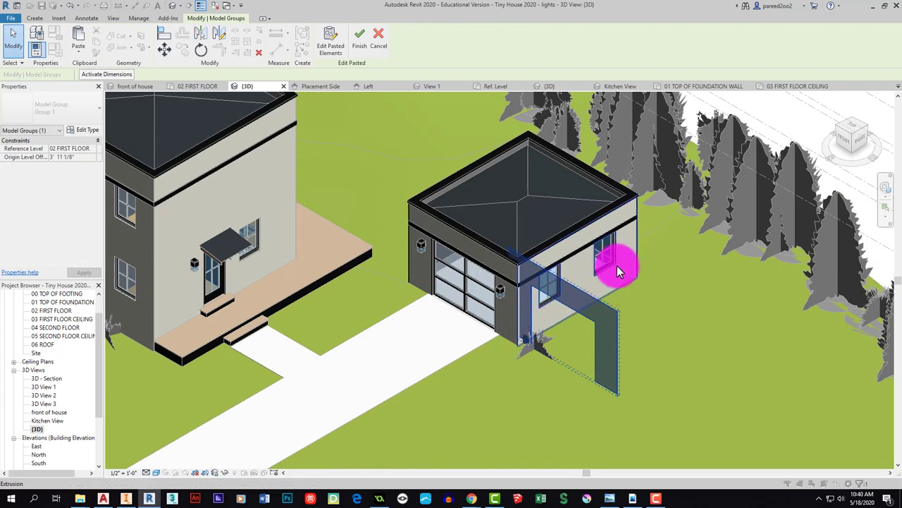
left_click(557, 268)
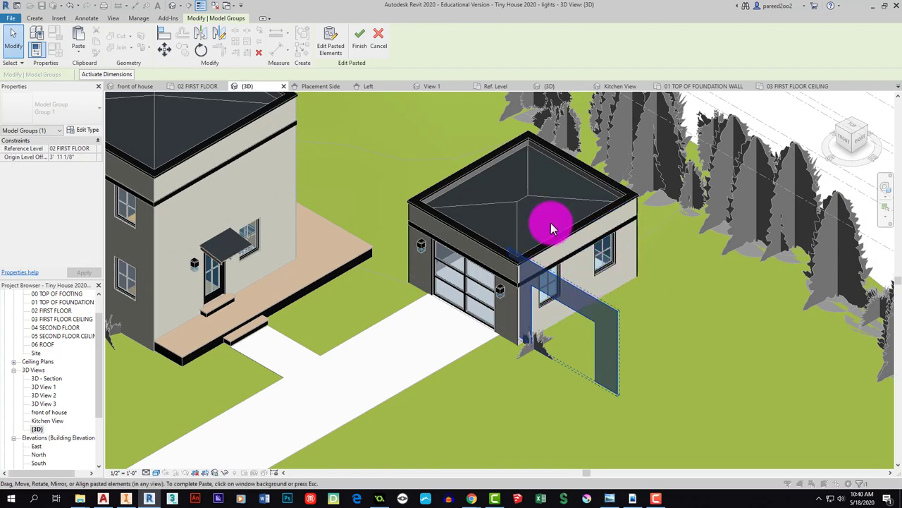
left_click(360, 40)
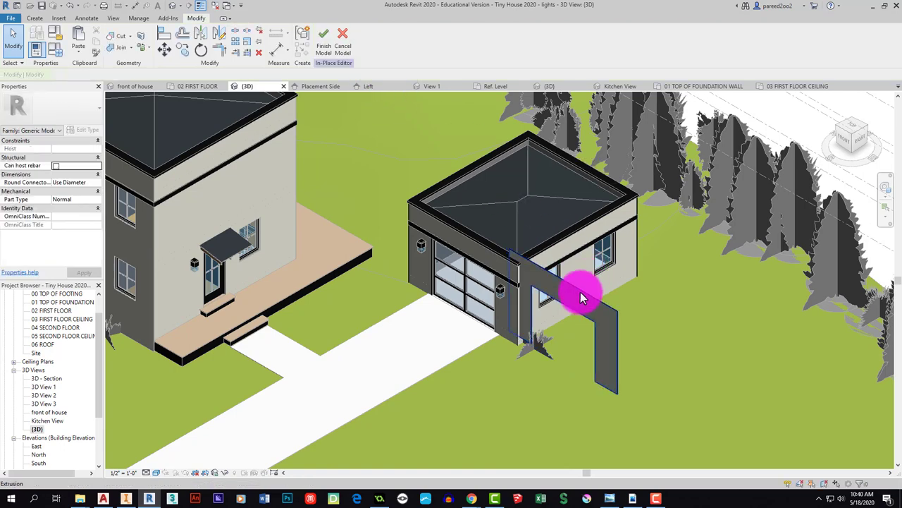
Re-host the pasted extrusion onto the garage face with Pick New, then delete that dark panel.
left_click(583, 294)
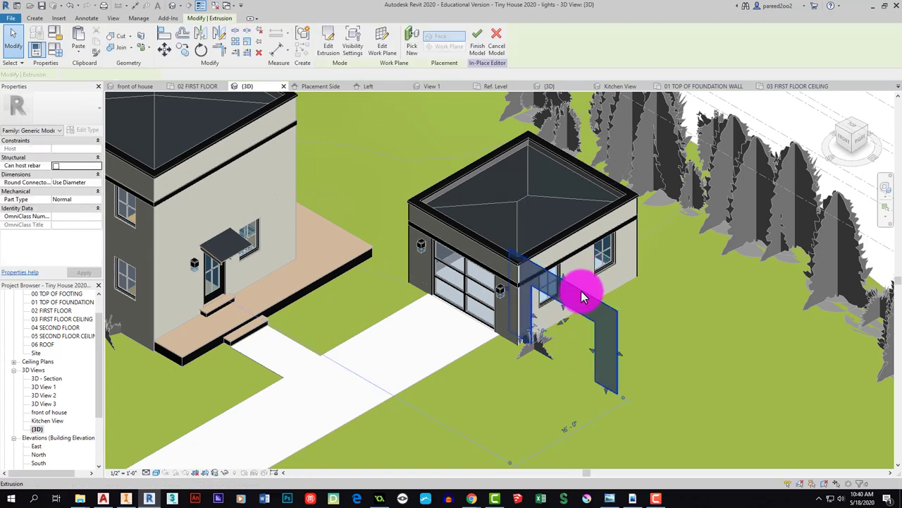
left_click(412, 42)
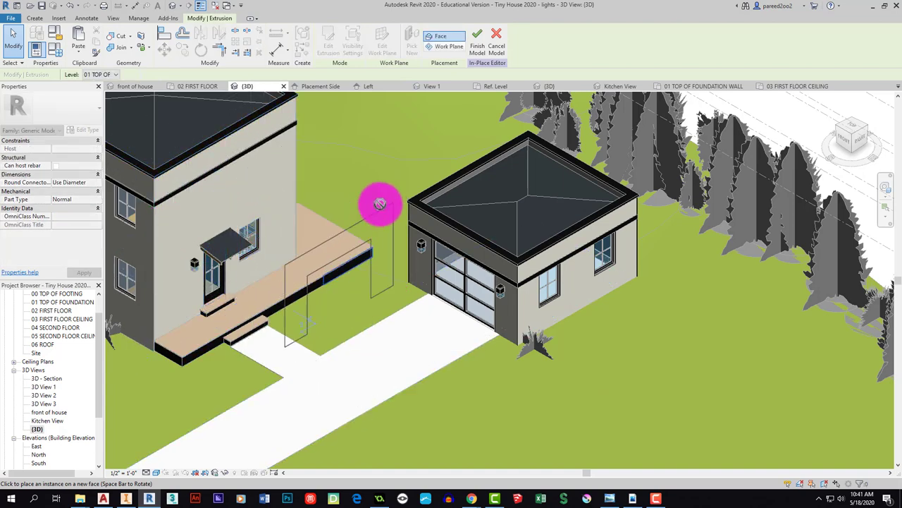
left_click(429, 176)
left_click(590, 300)
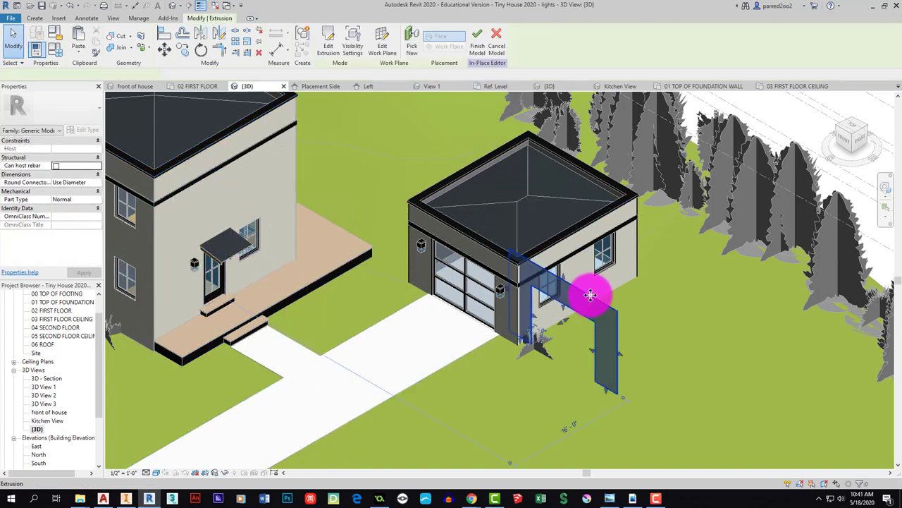
key("Delete")
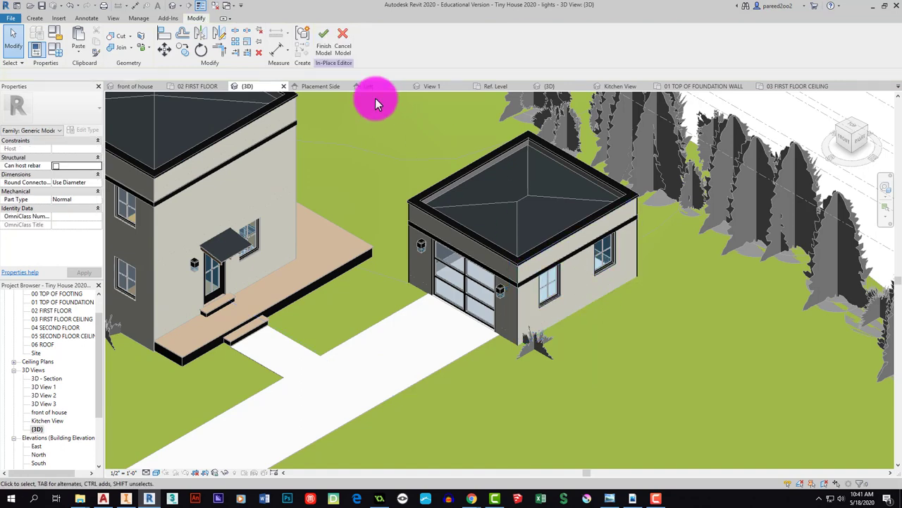
Finish the in-place siding model and orbit the 3D view around the house and garage.
left_click(325, 41)
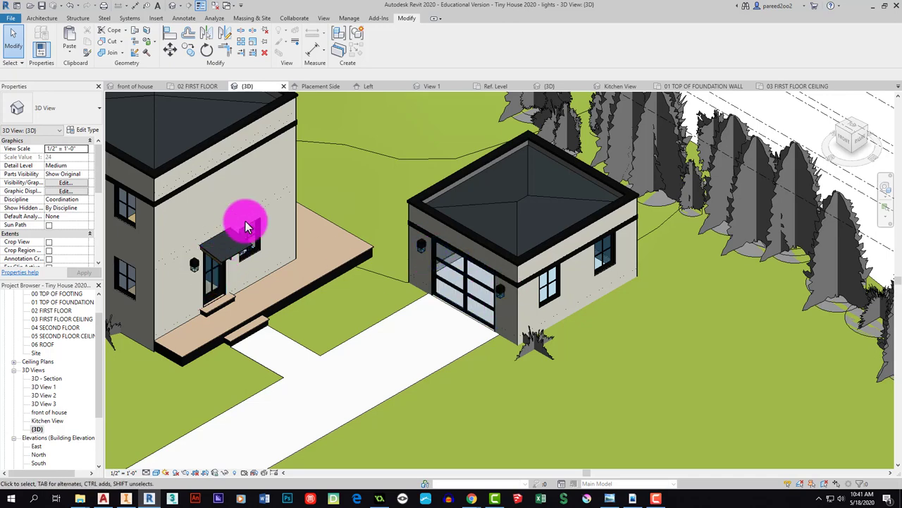
scroll(282, 268, "up", 5)
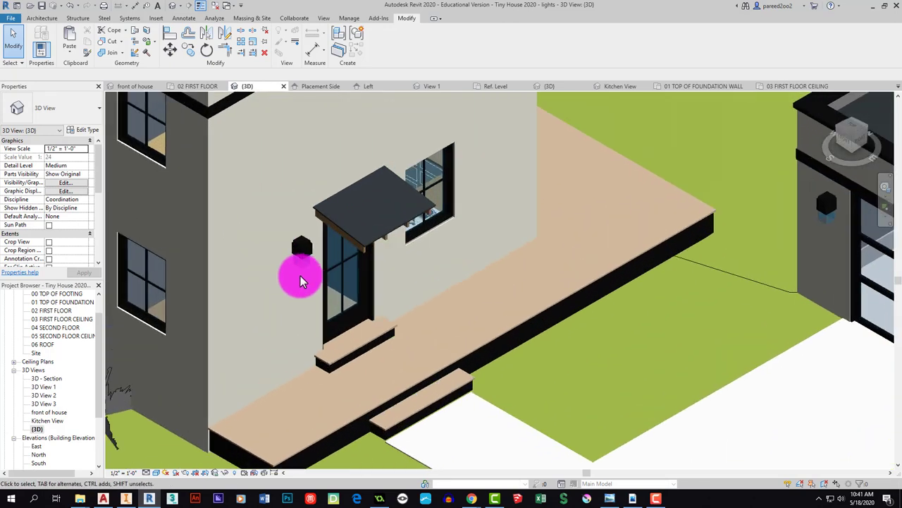
scroll(304, 278, "down", 5)
scroll(522, 282, "down", 2)
middle_click_drag(540, 282, 417, 278, "shift")
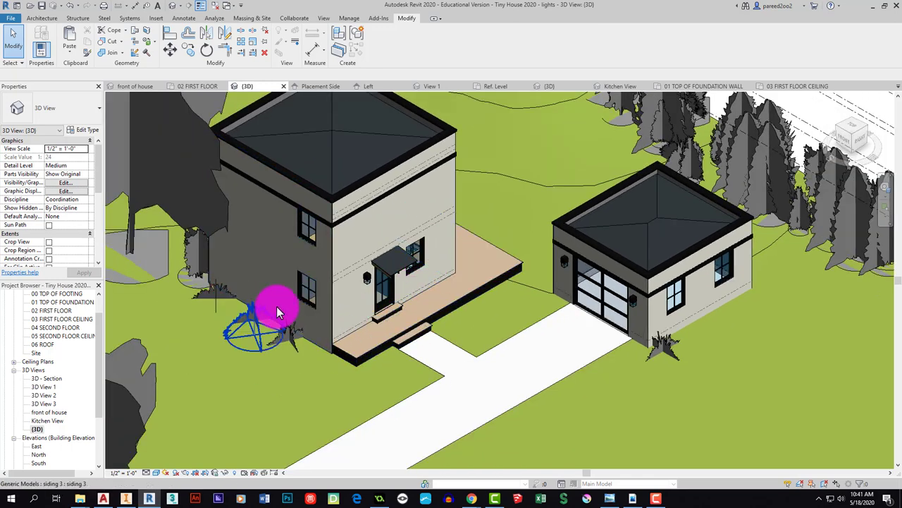
mouse_move(564, 299)
middle_mouse_down("shift")
mouse_move(499, 298)
mouse_move(569, 292)
middle_mouse_up("shift")
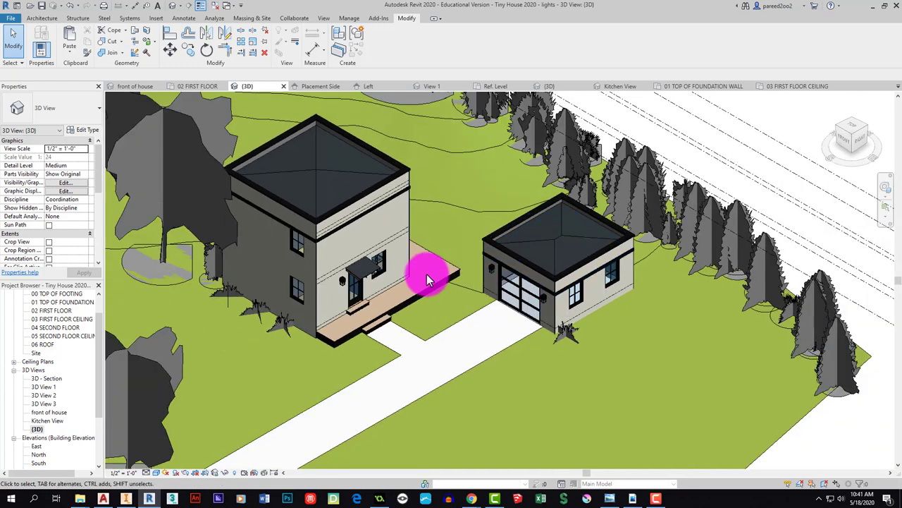
middle_click_drag(500, 312, 614, 282, "shift")
middle_click_drag(430, 300, 403, 299)
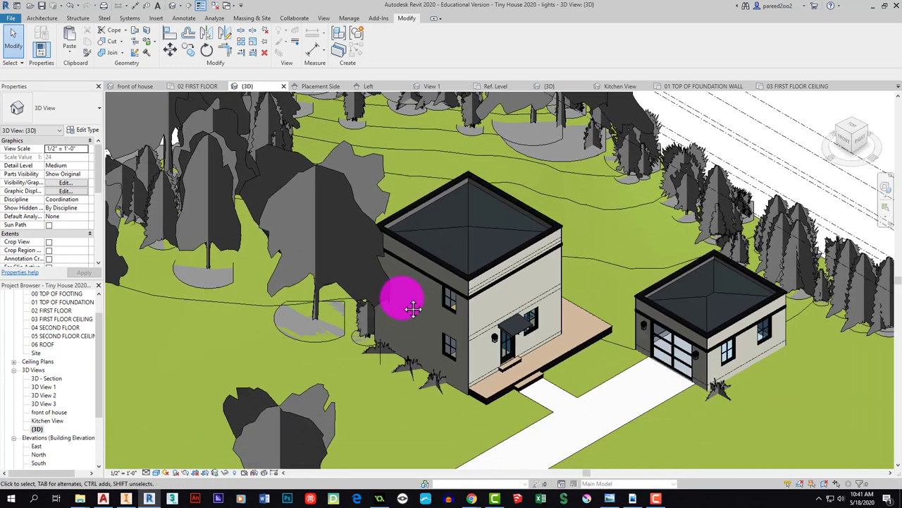
Start Place a Component from the Architecture tab and browse to load a family.
left_click(40, 18)
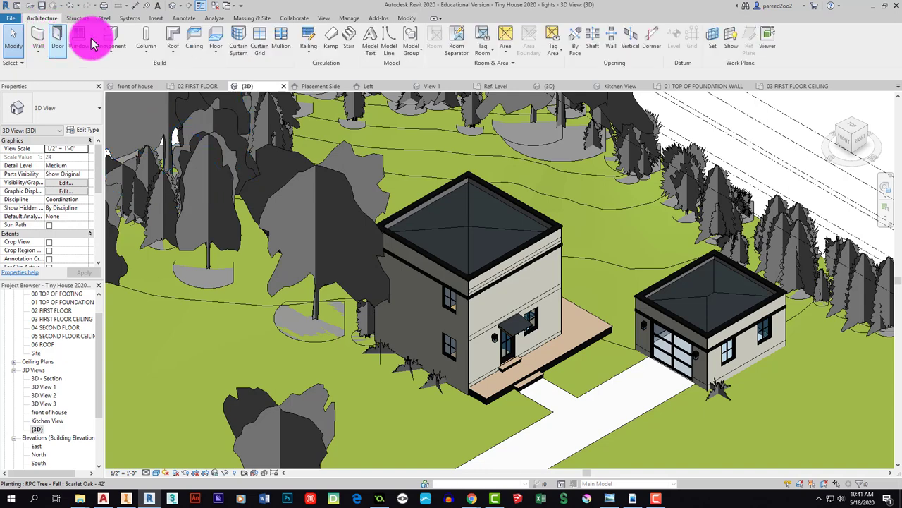
left_click(111, 55)
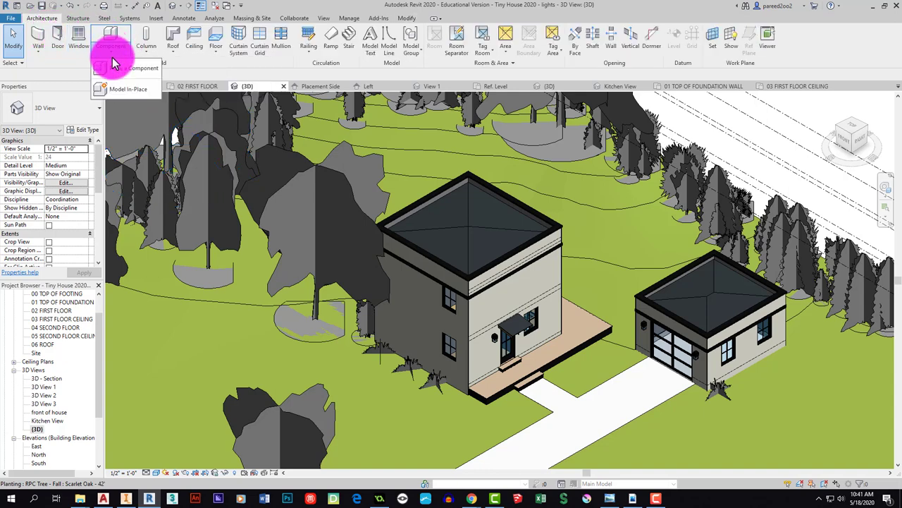
left_click(115, 37)
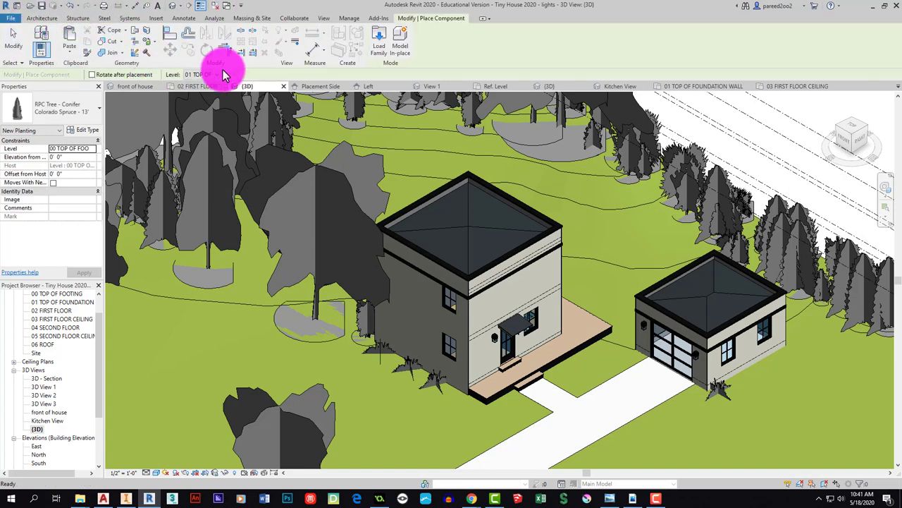
left_click(384, 41)
left_click(349, 155)
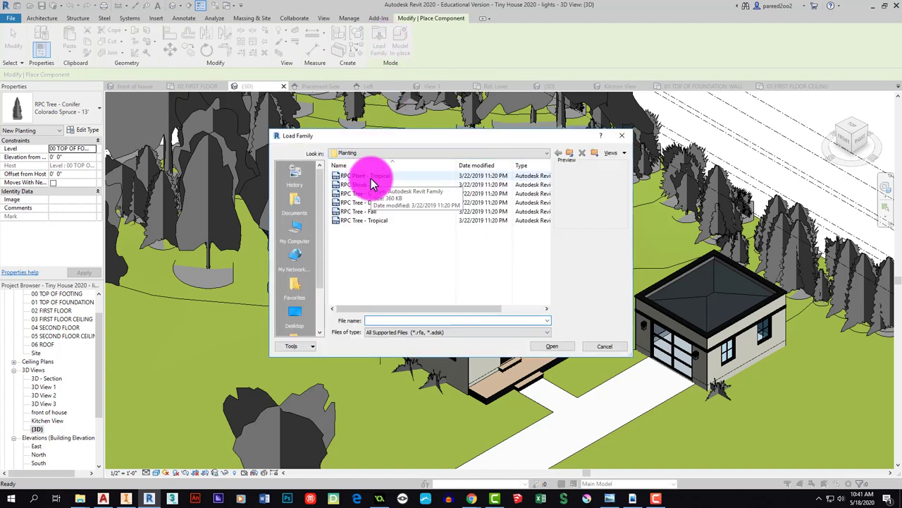
Preview the RPC Planting families (Plant - Tropical, Shrub, Tree - Conifer, Deciduous, Fall, Tropical), then cancel.
left_click(372, 176)
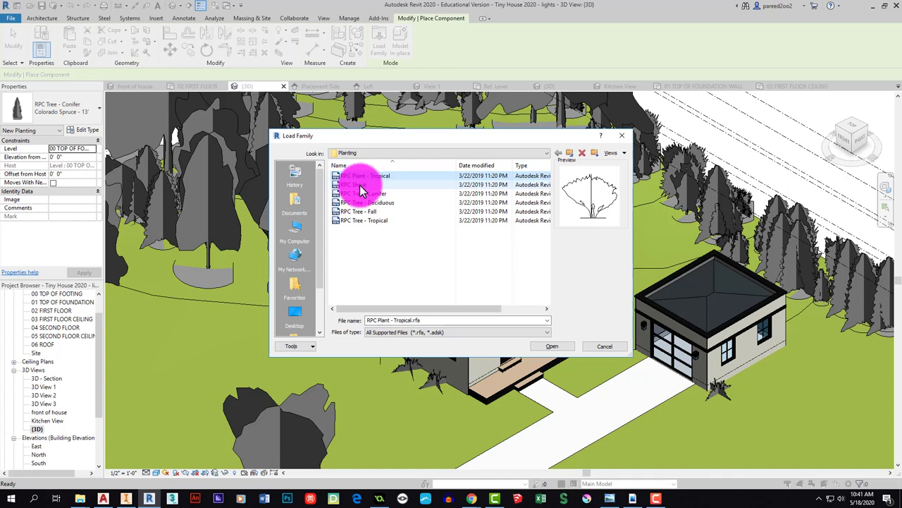
left_click(360, 184)
left_click(361, 193)
left_click(362, 203)
left_click(362, 213)
left_click(363, 221)
left_click(361, 212)
left_click(358, 203)
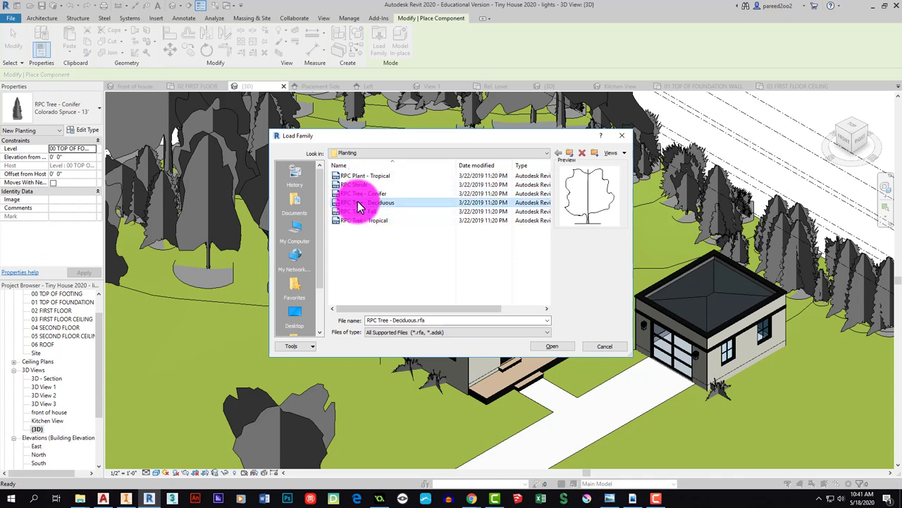
left_click(357, 194)
left_click(356, 184)
left_click(358, 176)
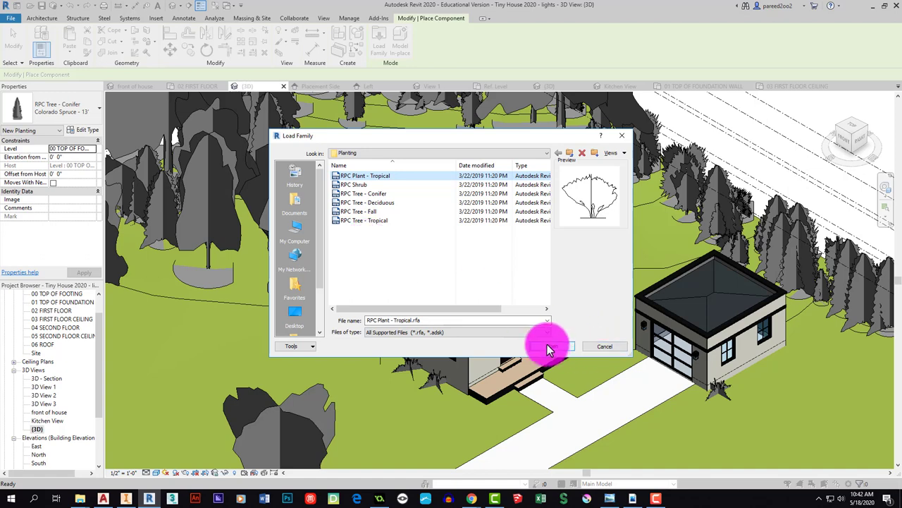
left_click(599, 346)
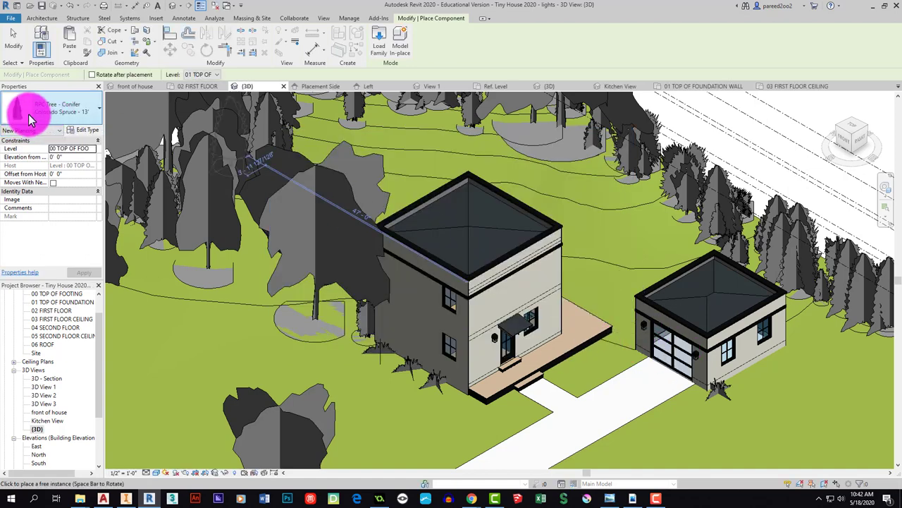
Choose the RPC Tree - Conifer Colorado Spruce - 13' type and plant one on the west lawn.
left_click(67, 112)
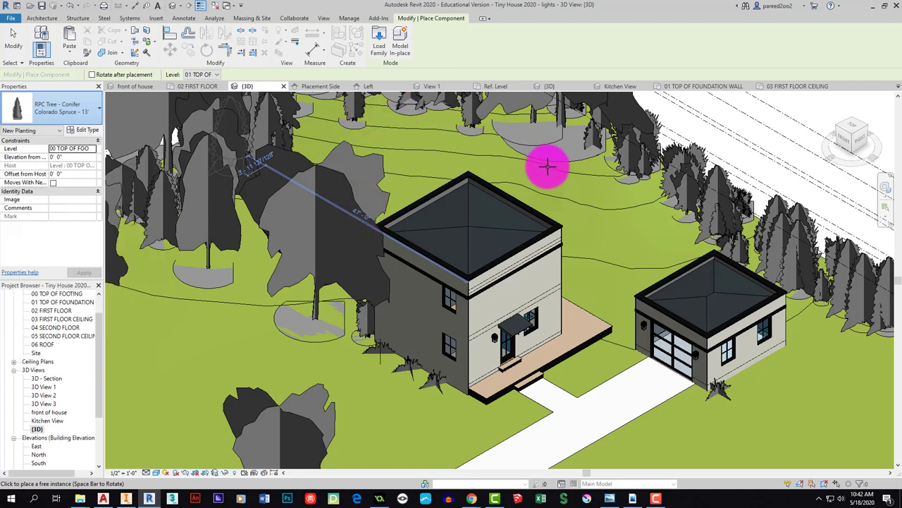
middle_click_drag(548, 165, 532, 349)
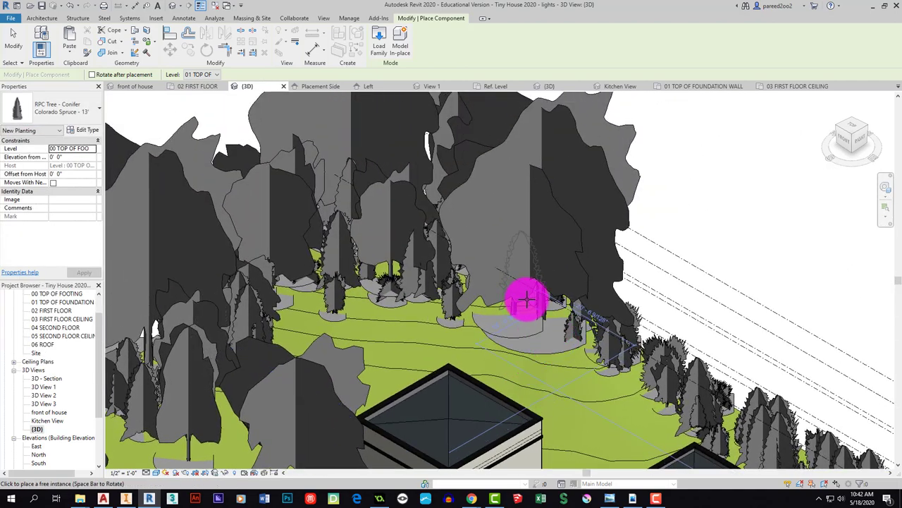
scroll(529, 303, "down", 2)
middle_click_drag(483, 277, 464, 189)
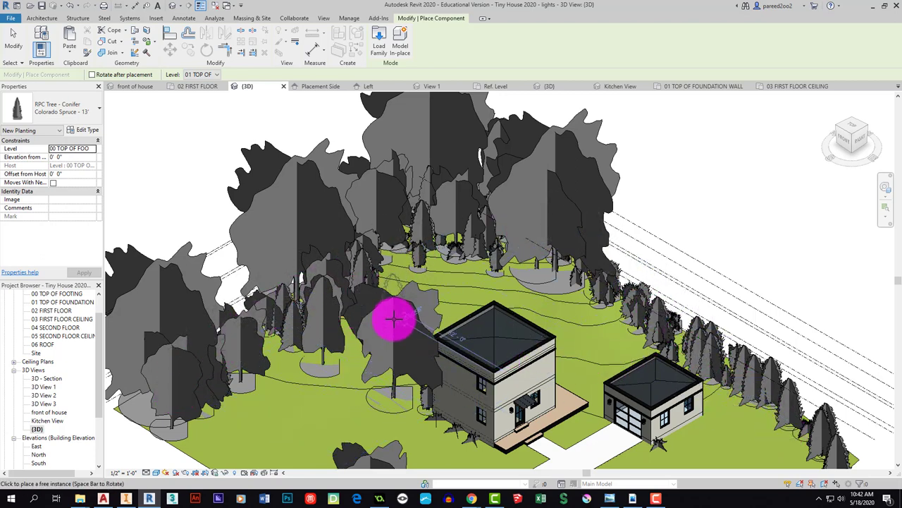
middle_click_drag(395, 304, 405, 219)
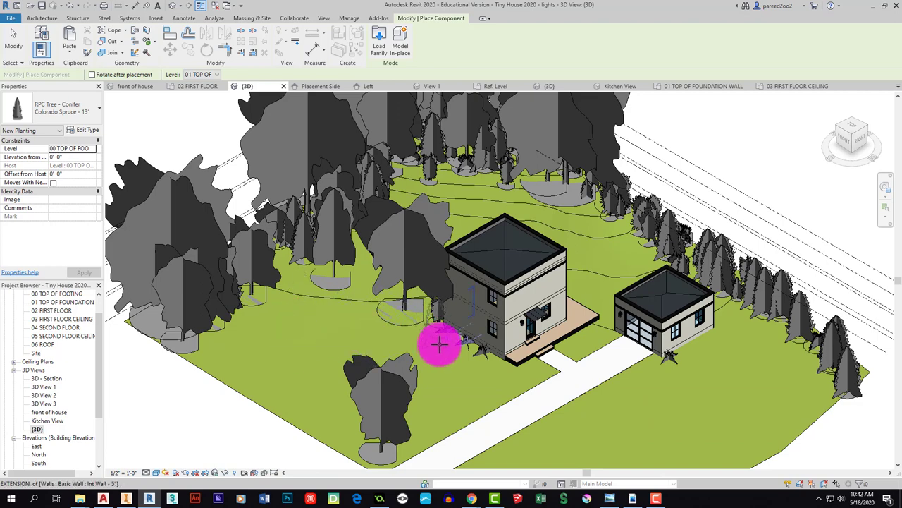
scroll(430, 341, "up", 2)
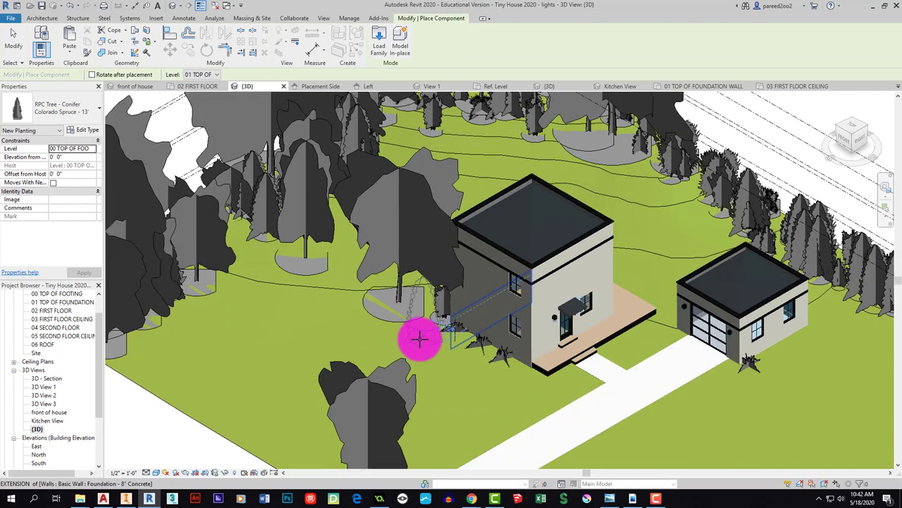
left_click(218, 330)
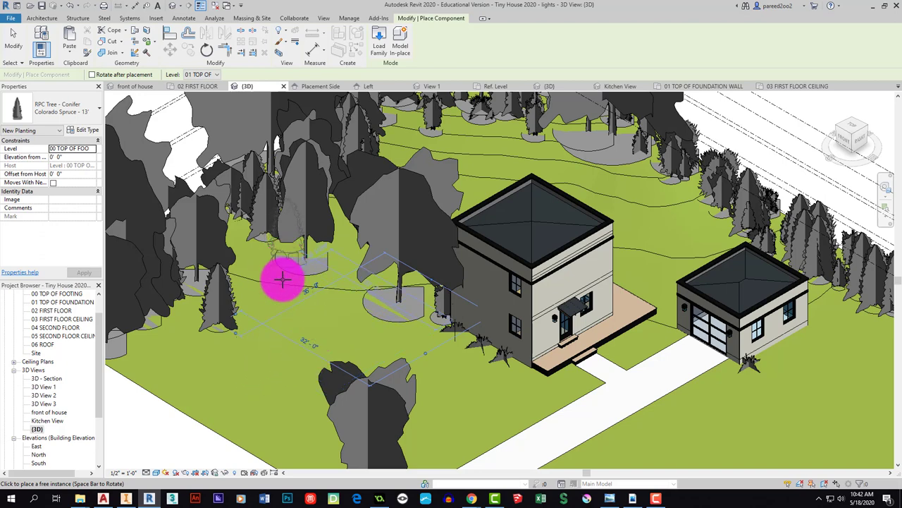
middle_click_drag(278, 290, 263, 299)
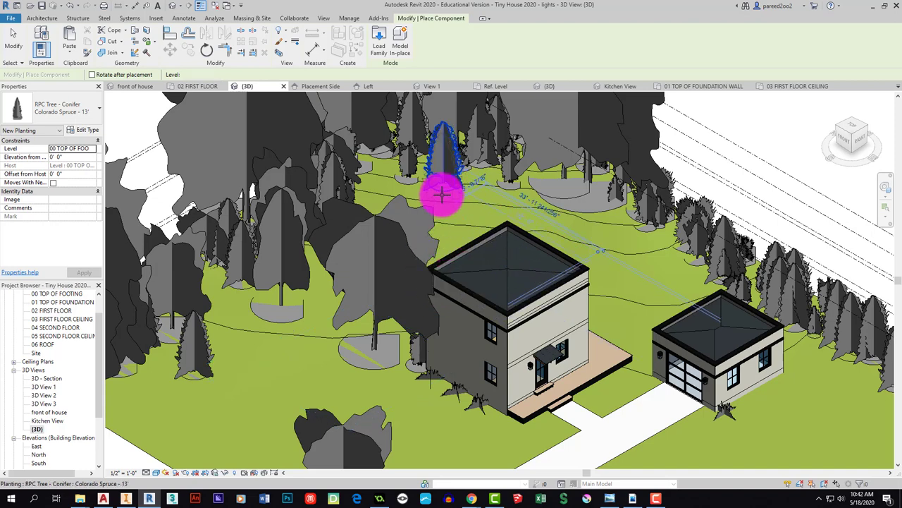
middle_click_drag(392, 359, 372, 298)
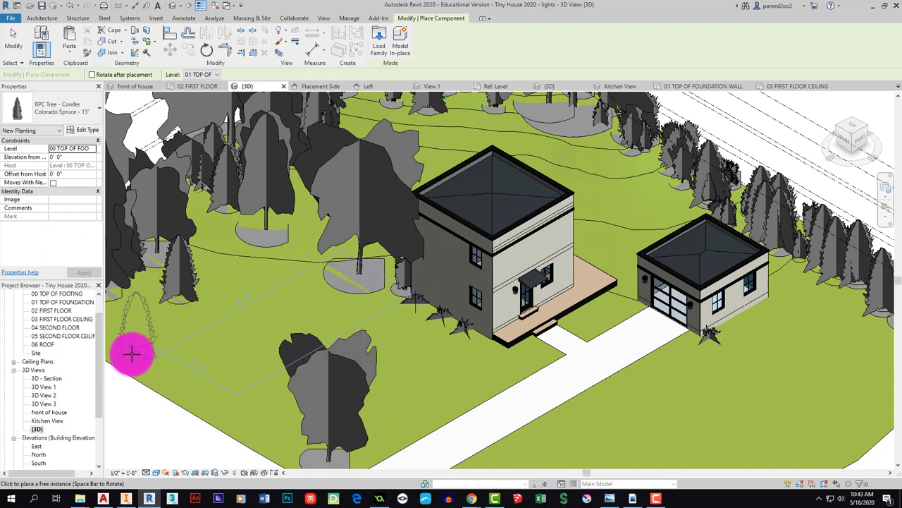
End tree placement and check the Work Plane settings without changing them.
key("Escape")
key("Escape")
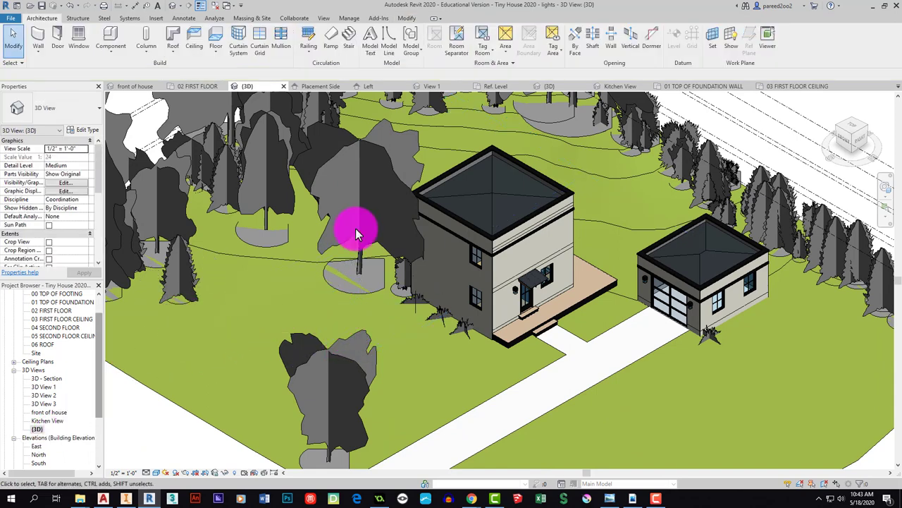
left_click(712, 41)
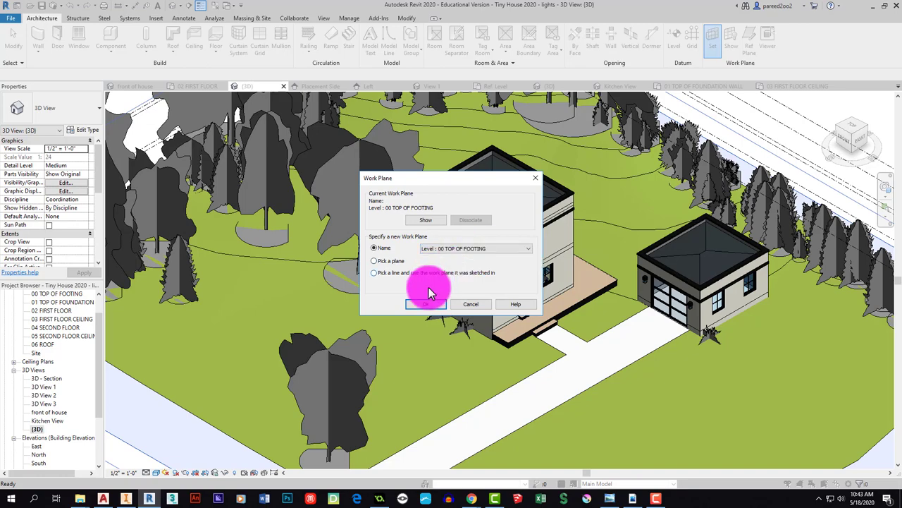
left_click(460, 304)
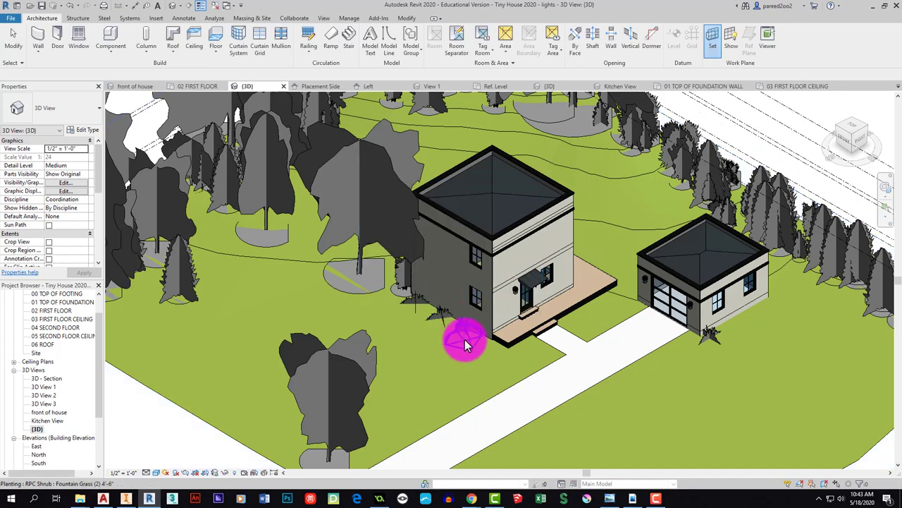
Zoom in and select the Fountain Grass shrub beside the house to inspect it.
scroll(464, 339, "up", 4)
scroll(467, 342, "down", 5)
scroll(417, 338, "up", 4)
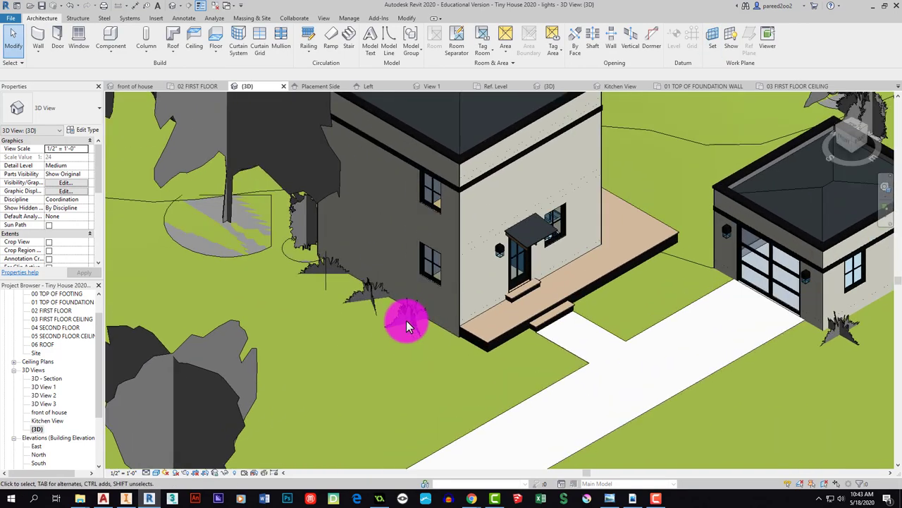
left_click(409, 326)
scroll(322, 292, "down", 1)
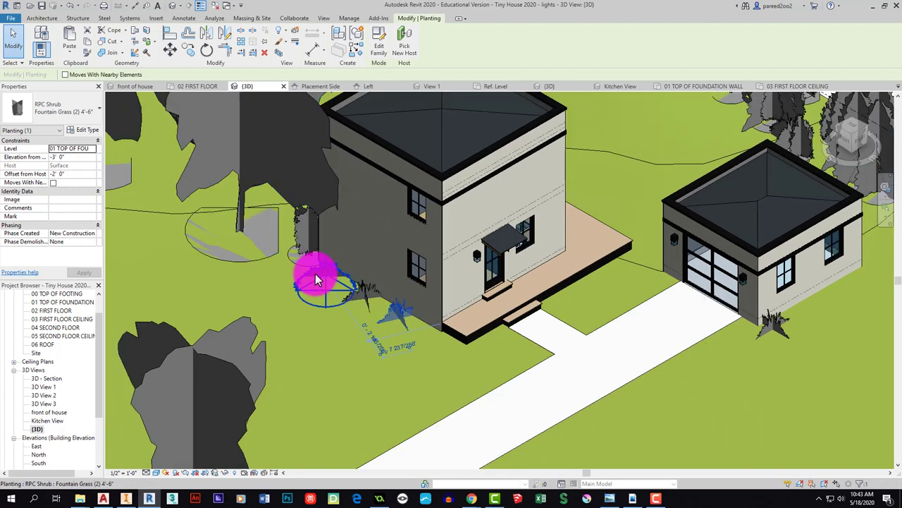
scroll(322, 282, "down", 4)
scroll(339, 303, "up", 3)
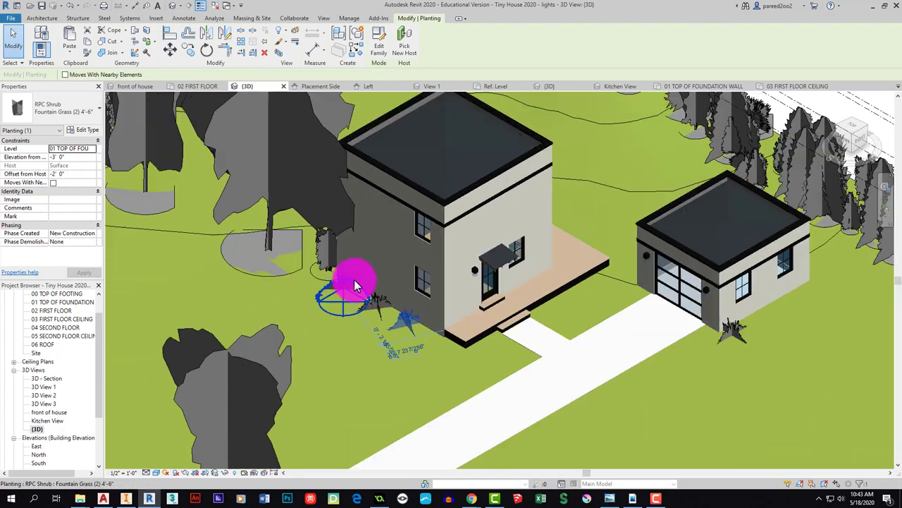
scroll(354, 285, "up", 1)
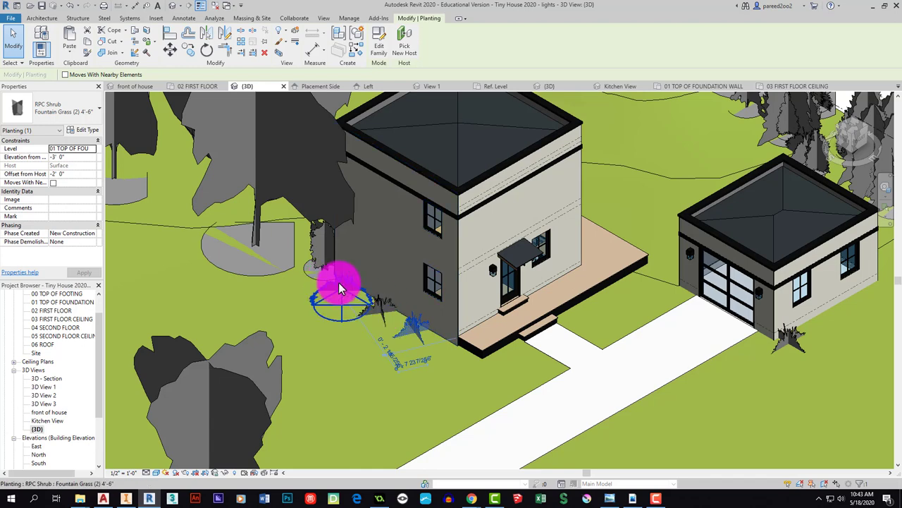
Clear the selection and switch to the Top view with the ViewCube.
left_click(53, 432)
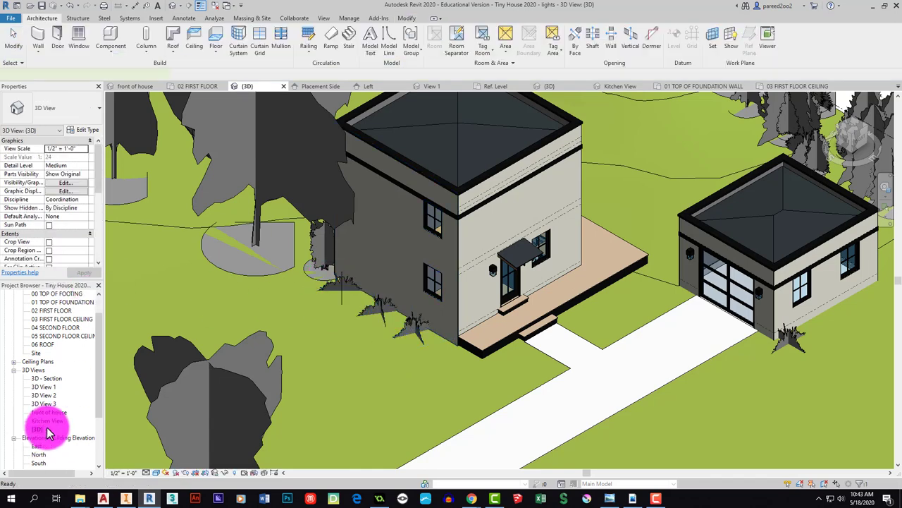
left_click(851, 131)
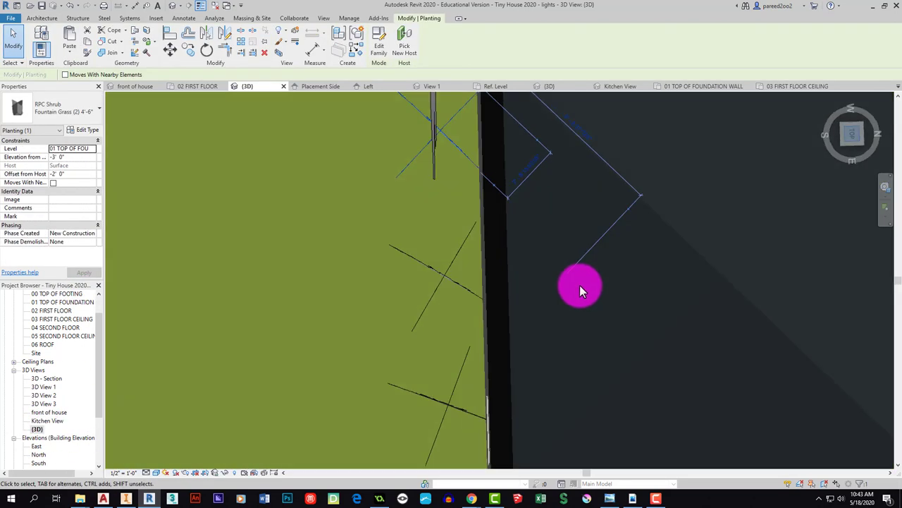
scroll(564, 289, "down", 6)
key("Escape")
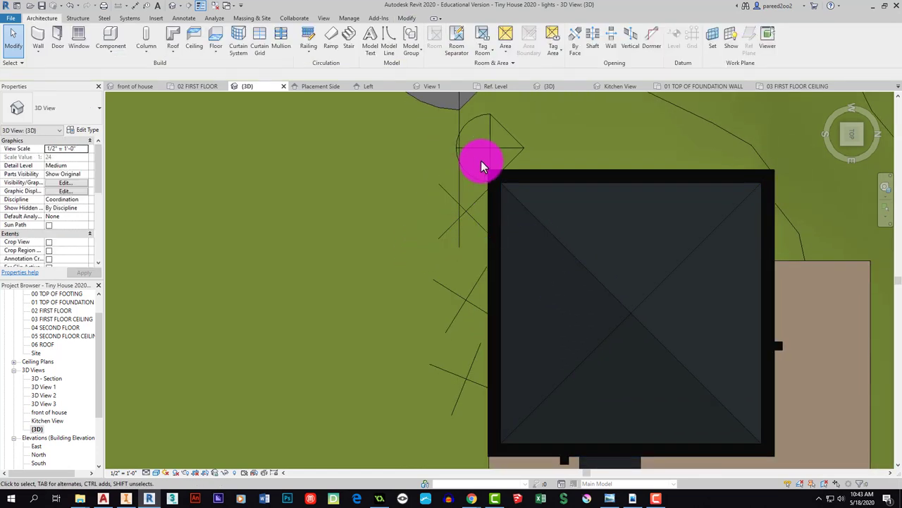
Rotate the Lilac shrub at the house corner to a new orientation.
left_click(491, 146)
middle_click_drag(491, 145, 429, 185)
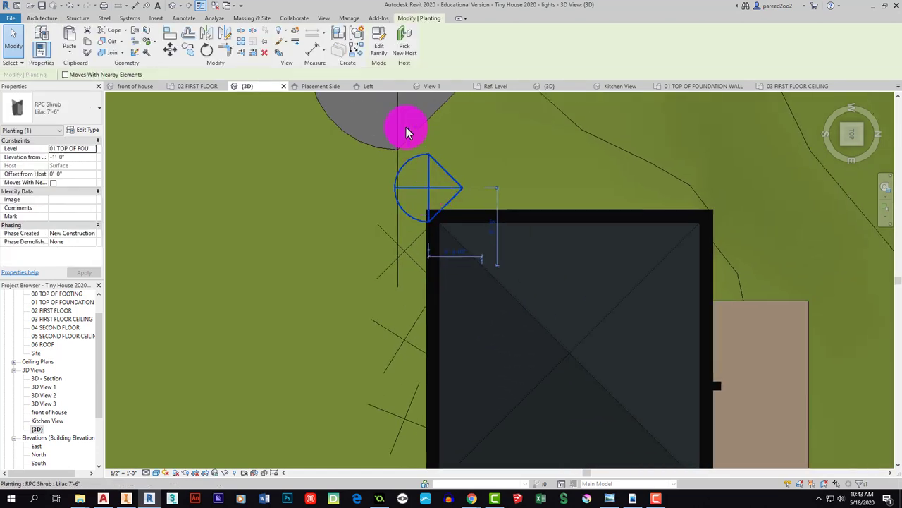
left_click(206, 49)
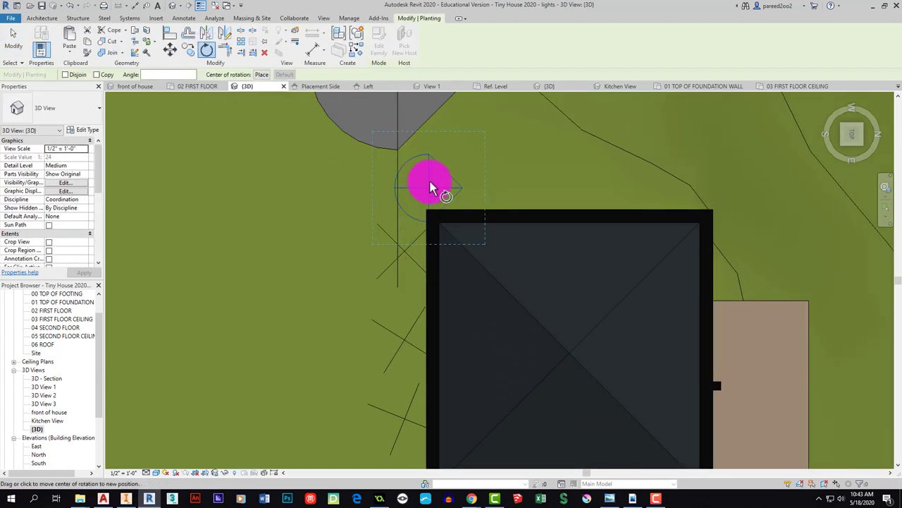
left_click(452, 173)
left_click(488, 172)
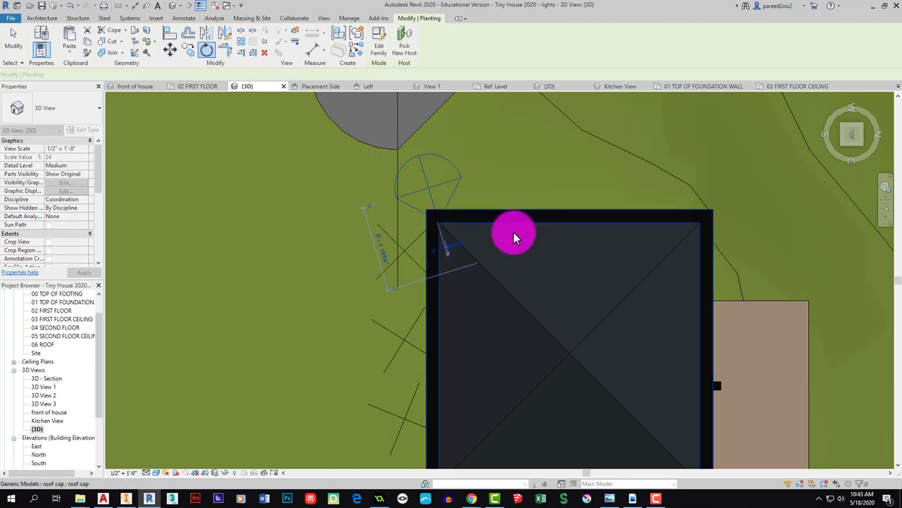
scroll(513, 238, "down", 5)
scroll(517, 282, "right", 5, "shift")
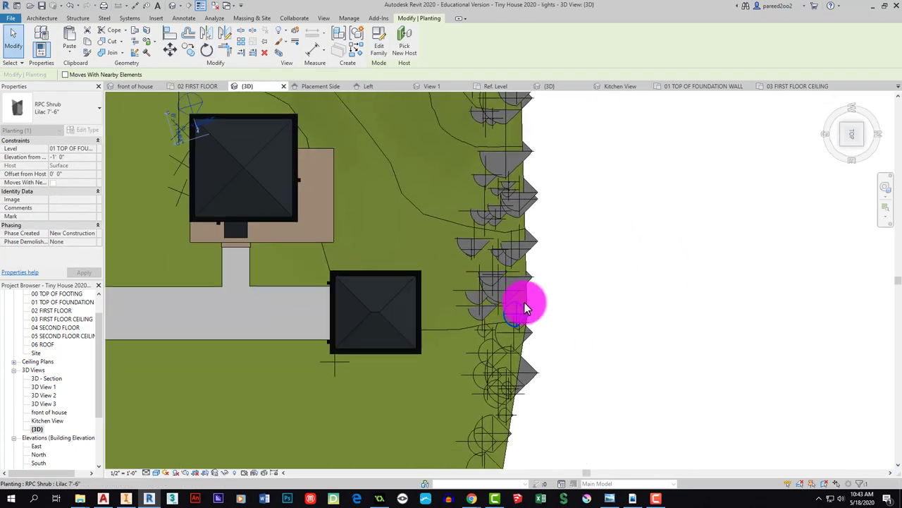
Rotate the Forsythia shrub near the garage to a new orientation.
left_click(484, 226)
left_click(207, 49)
left_click_drag(477, 198, 513, 305)
left_click(513, 304)
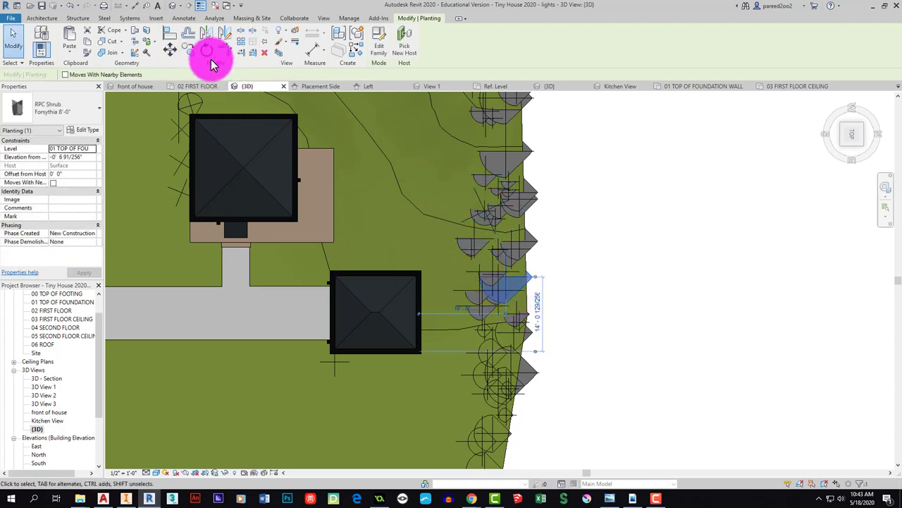
left_click(207, 50)
left_click_drag(506, 287, 505, 226)
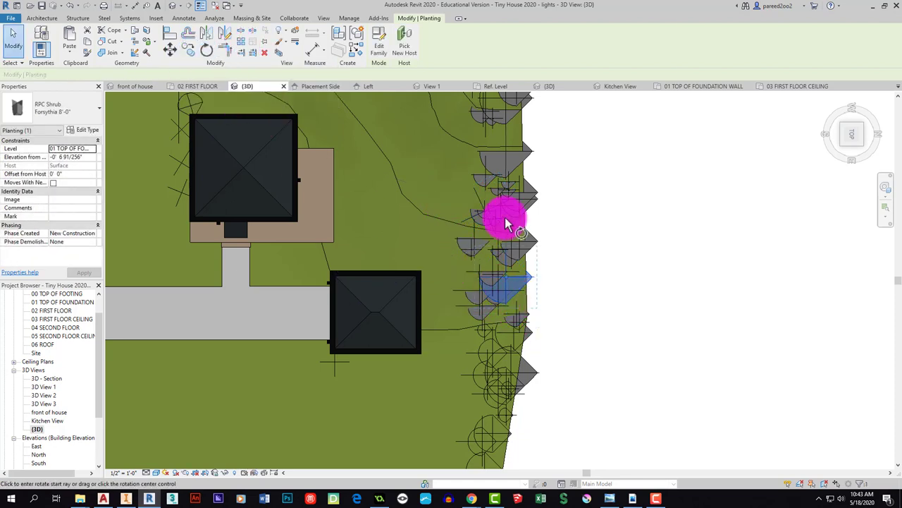
left_click(427, 256)
Pan the top view to centre the walkway and show the garage and south lawn.
scroll(514, 258, "down", 3)
left_click(588, 228)
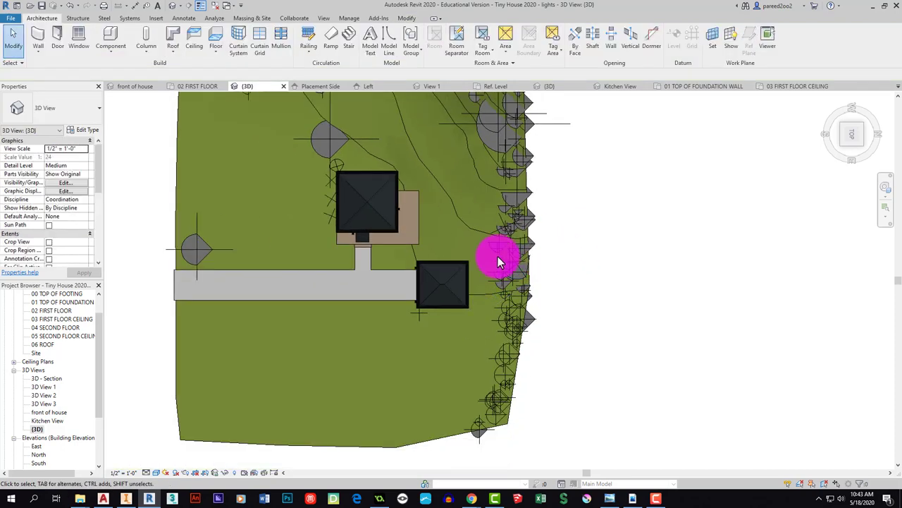
scroll(382, 292, "up", 2)
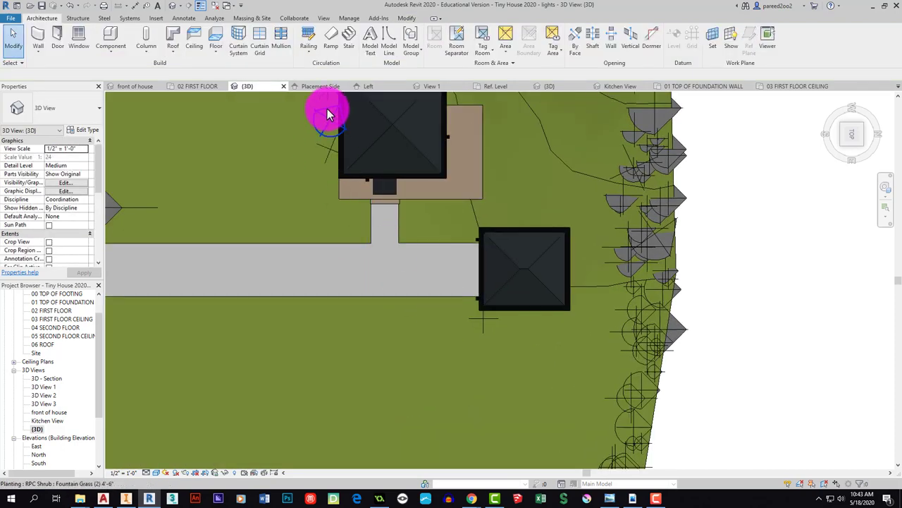
middle_click_drag(328, 188, 357, 165)
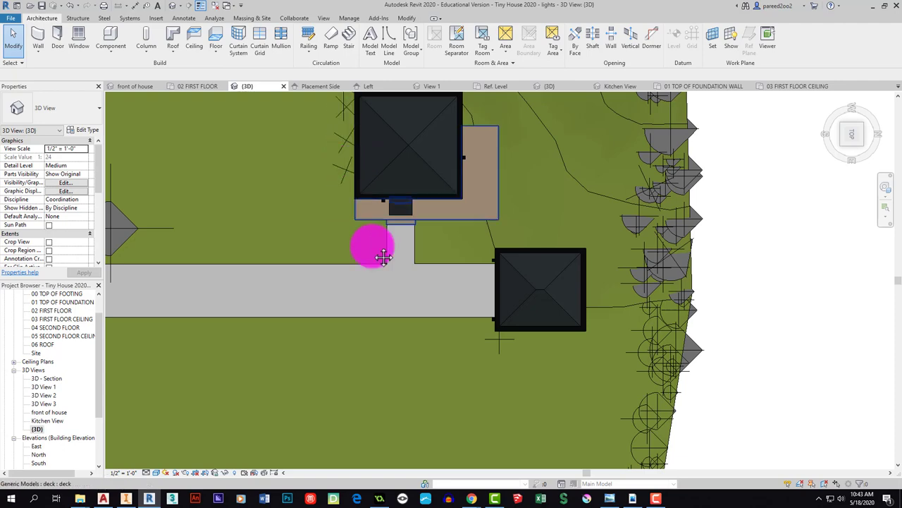
scroll(775, 413, "down", 3)
scroll(684, 373, "up", 2)
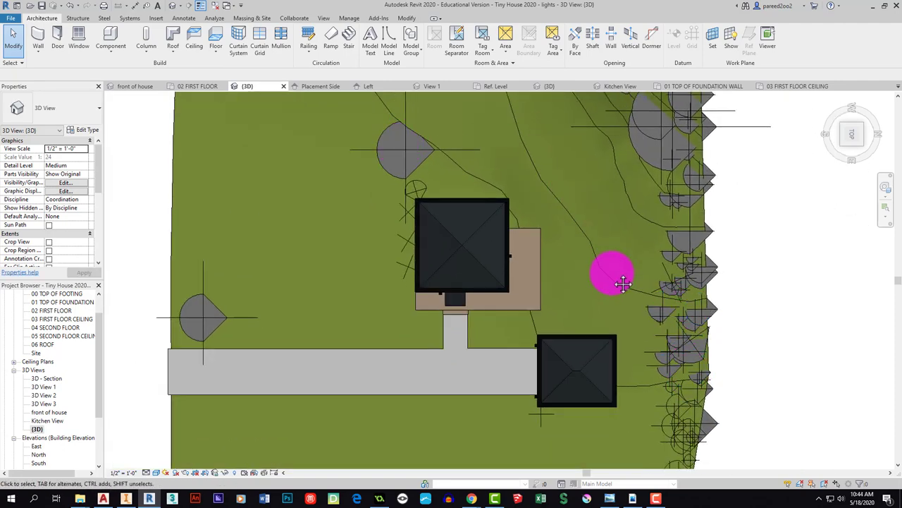
middle_click_drag(610, 254, 562, 145)
middle_click_drag(618, 359, 636, 342)
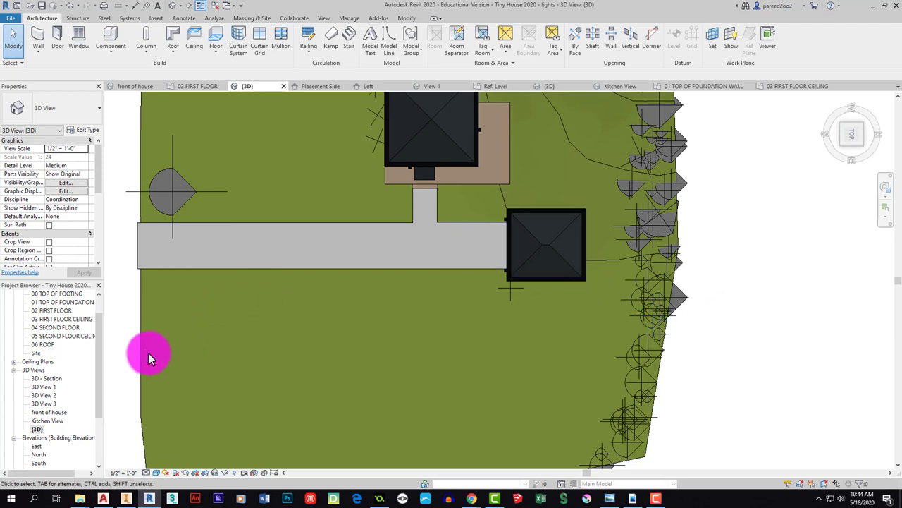
middle_click_drag(453, 171, 480, 258)
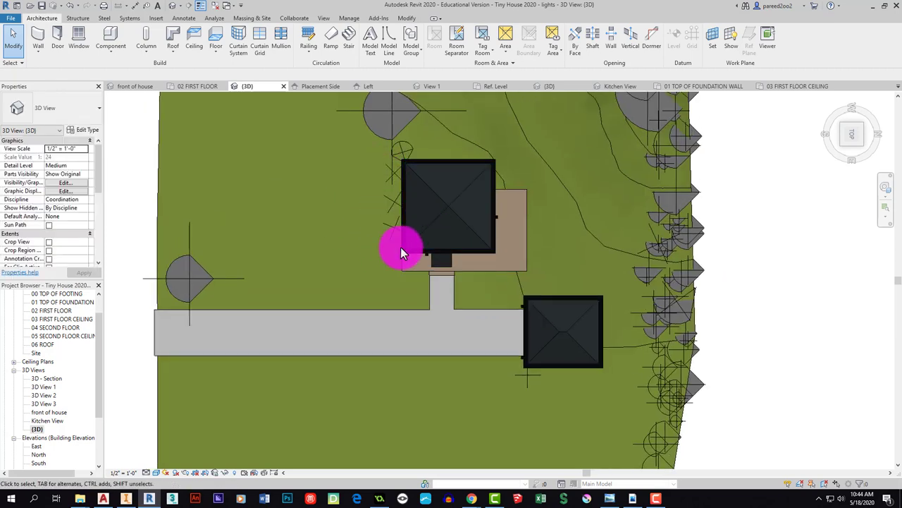
Open the 'front of house' 3D view from the Project Browser.
double_click(46, 414)
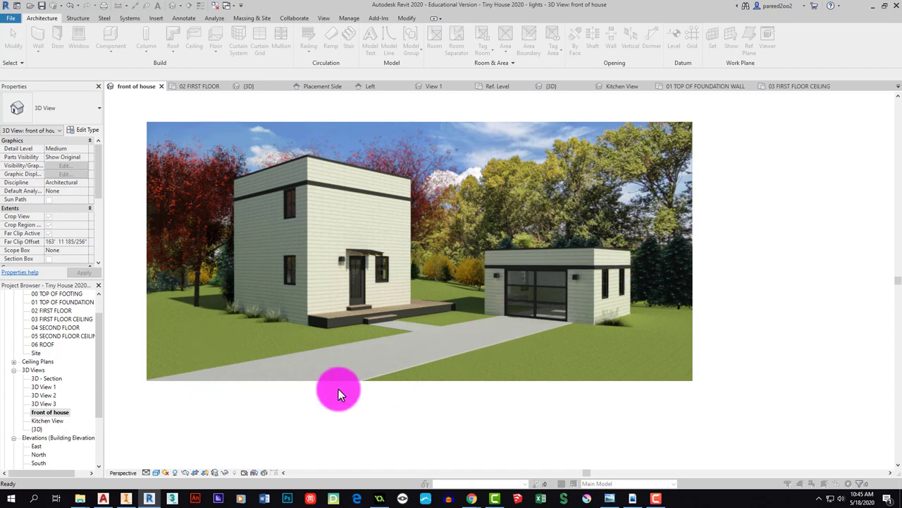
Open the Rendering settings and set the quality to Draft.
left_click(185, 474)
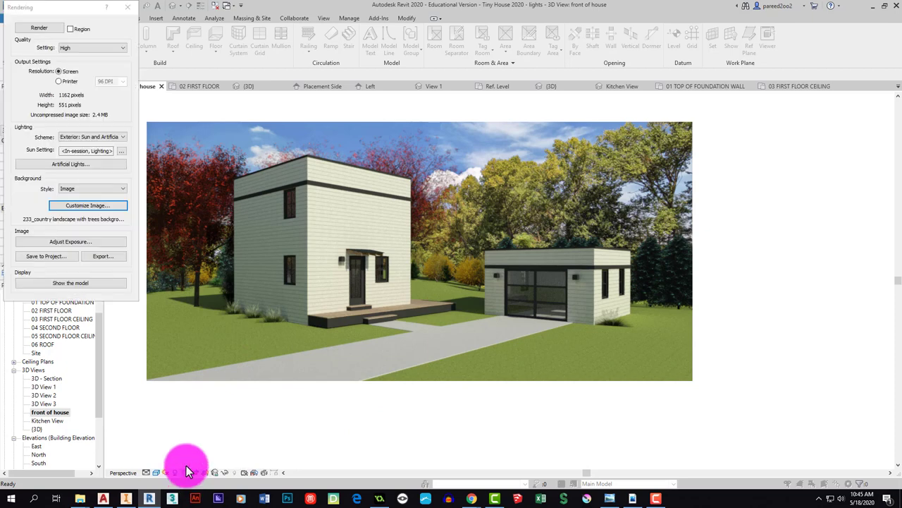
left_click(61, 49)
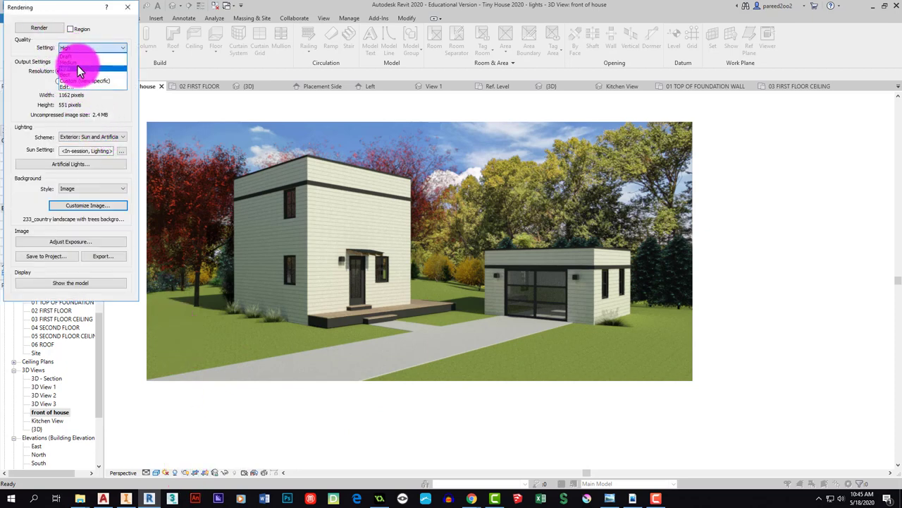
left_click(77, 56)
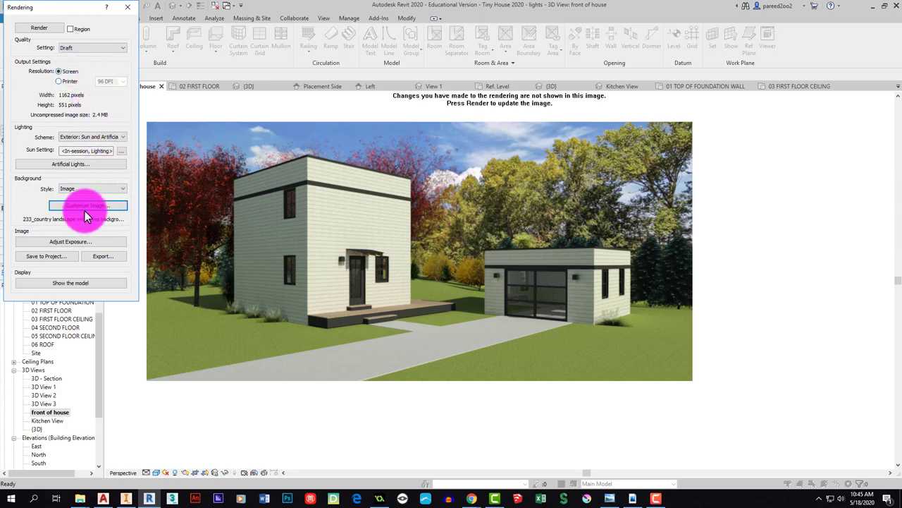
Use the stretched country landscape image as background with a 1/2" height offset.
left_click(68, 196)
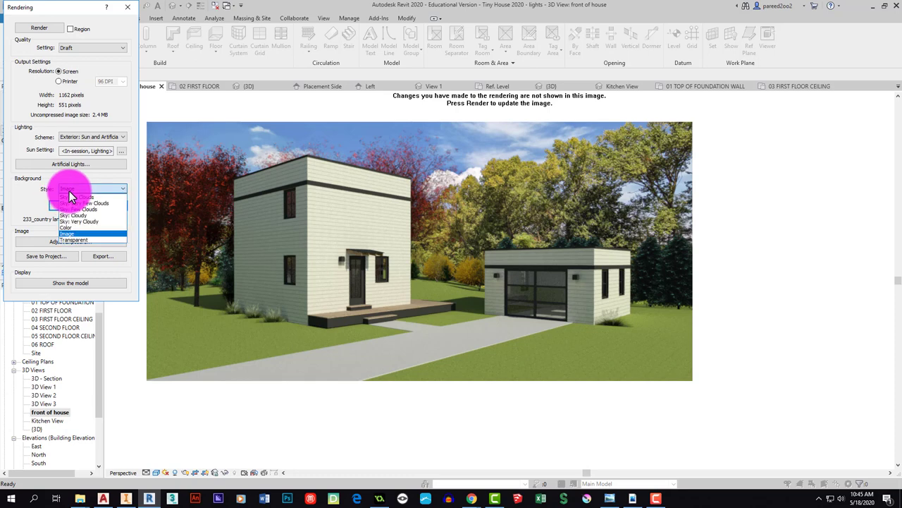
left_click(68, 236)
left_click(78, 206)
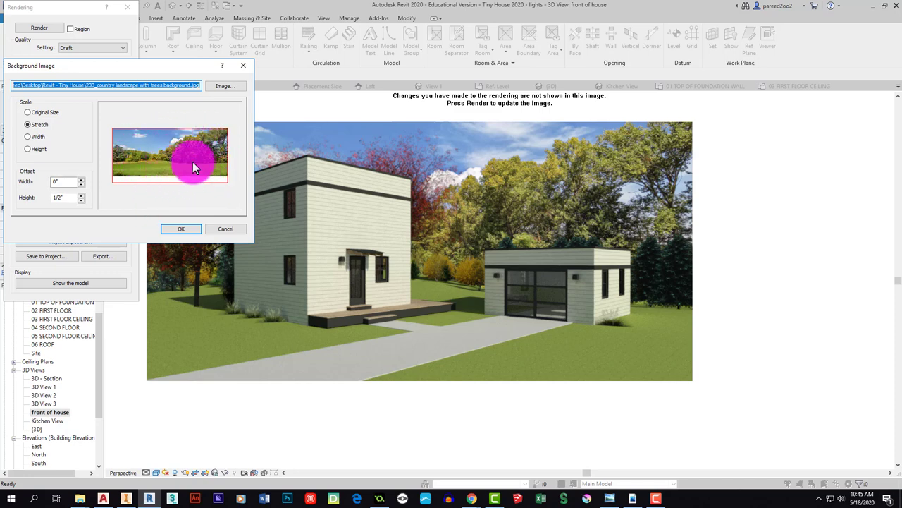
left_click(187, 230)
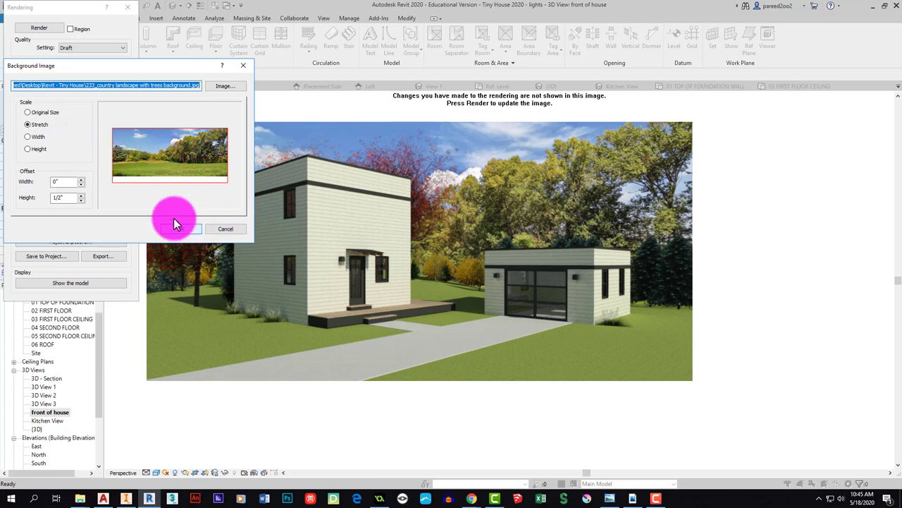
left_click(81, 195)
left_click(81, 200)
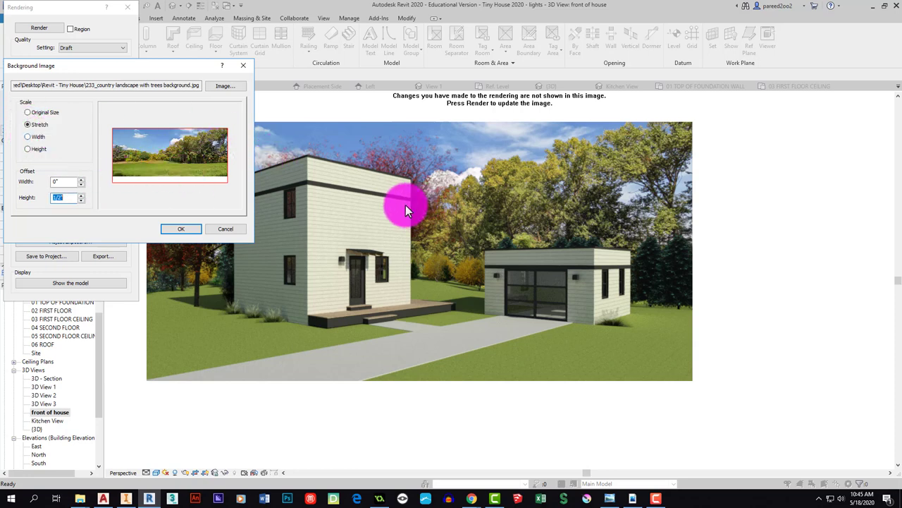
left_click(184, 227)
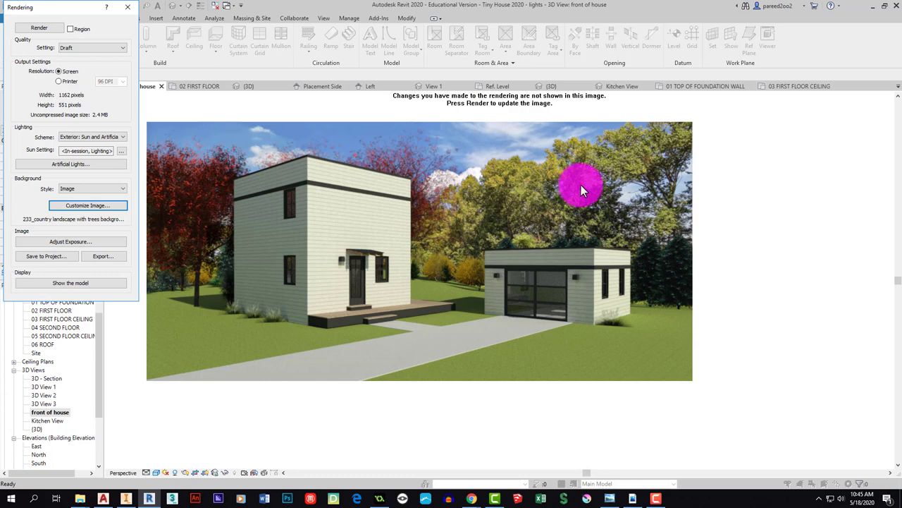
Render the front of house view at Draft quality with the landscape background.
left_click(61, 31)
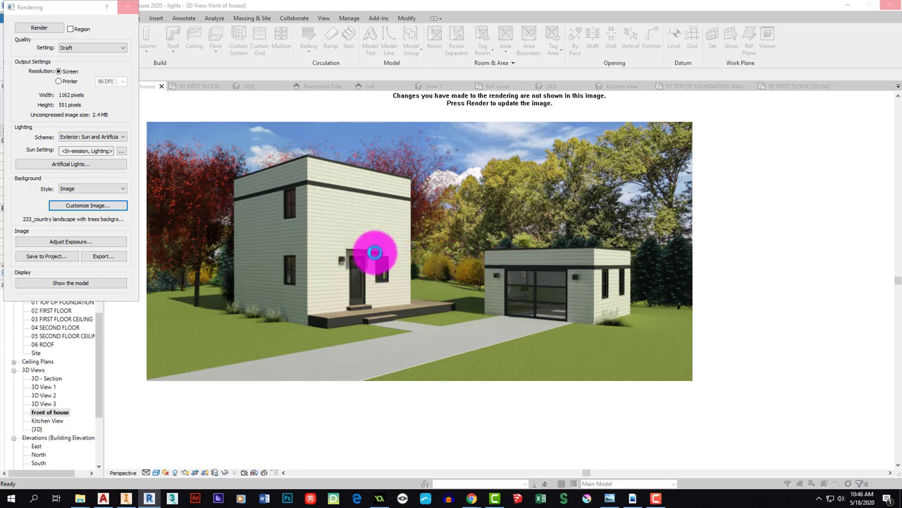
left_click(381, 253)
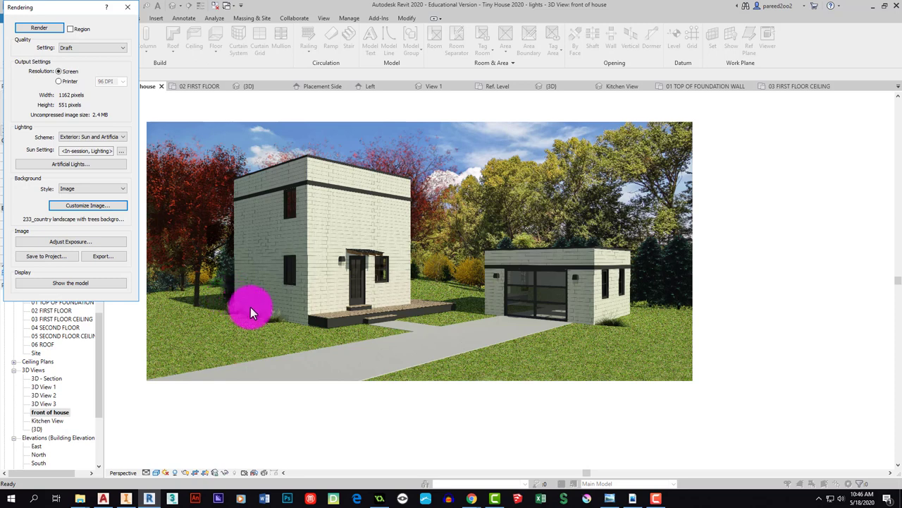
Close the rendering and select the four fountain grass shrubs by the house and garage.
left_click(146, 423)
left_click(127, 7)
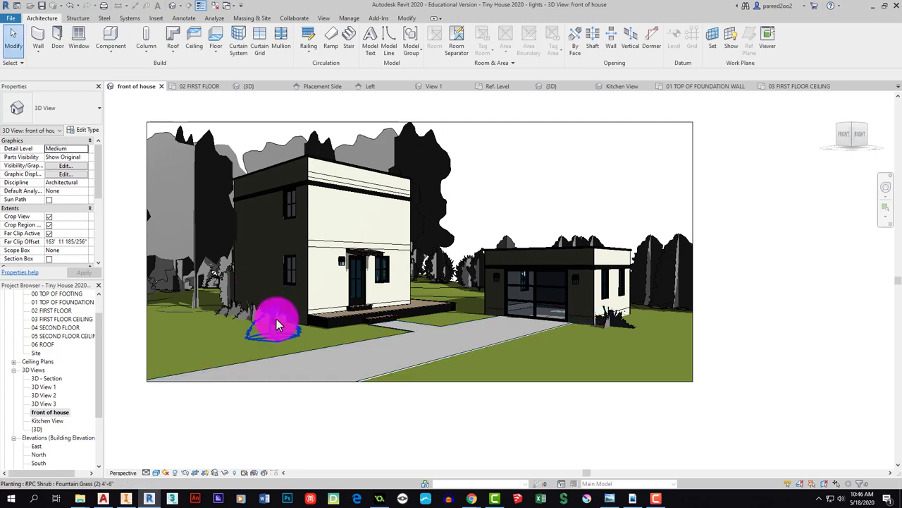
left_click(275, 320)
left_click(251, 311, "ctrl")
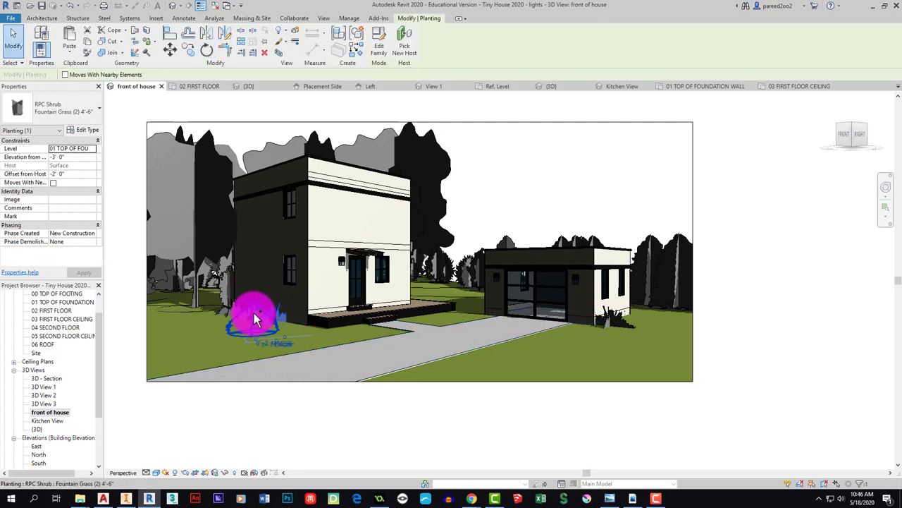
left_click(225, 303, "ctrl")
left_click(608, 317, "ctrl")
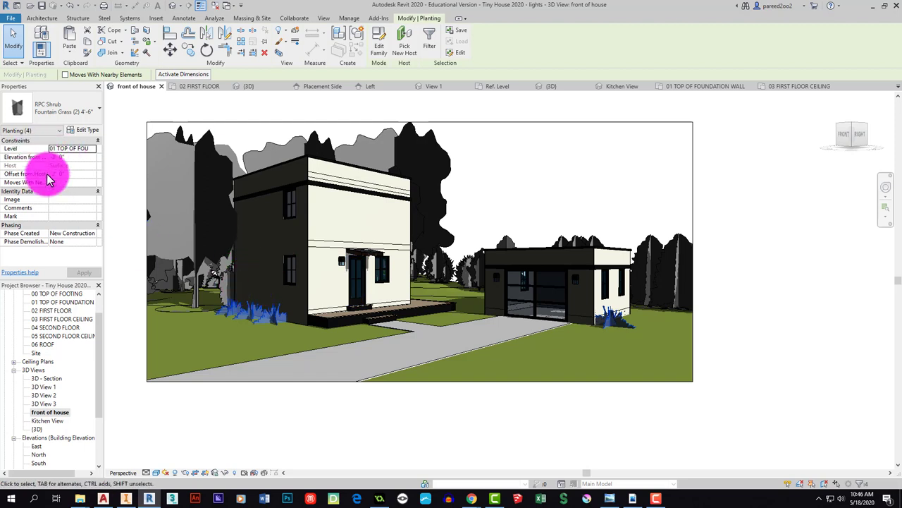
left_click(72, 157)
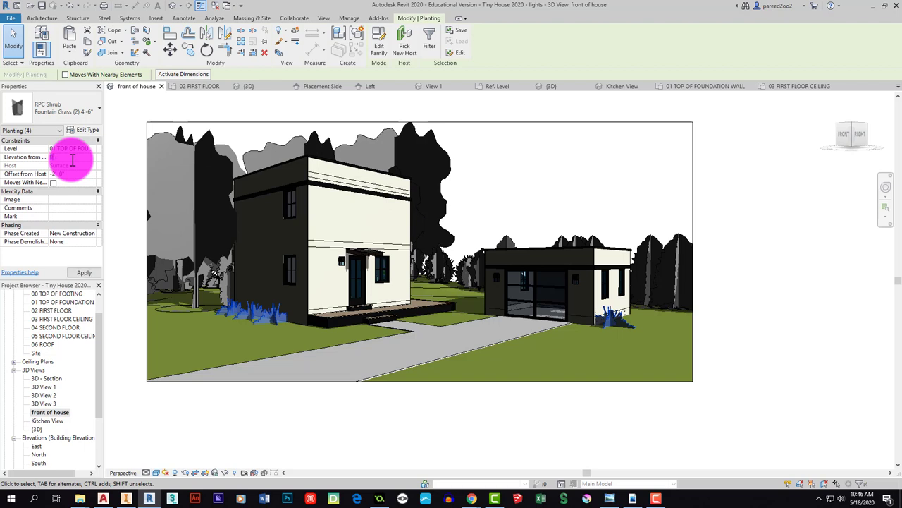
Reselect the four shrubs and set their Elevation from Level to -1' 0".
left_click(196, 402)
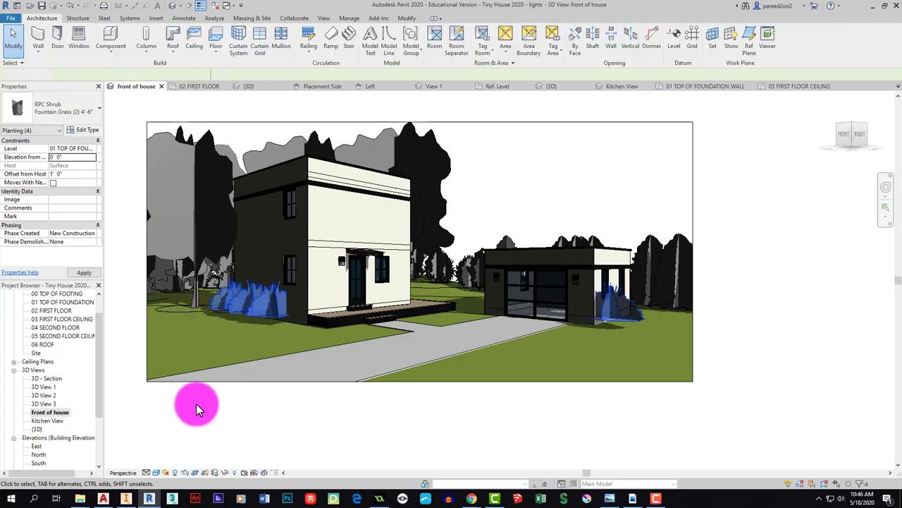
left_click(268, 306)
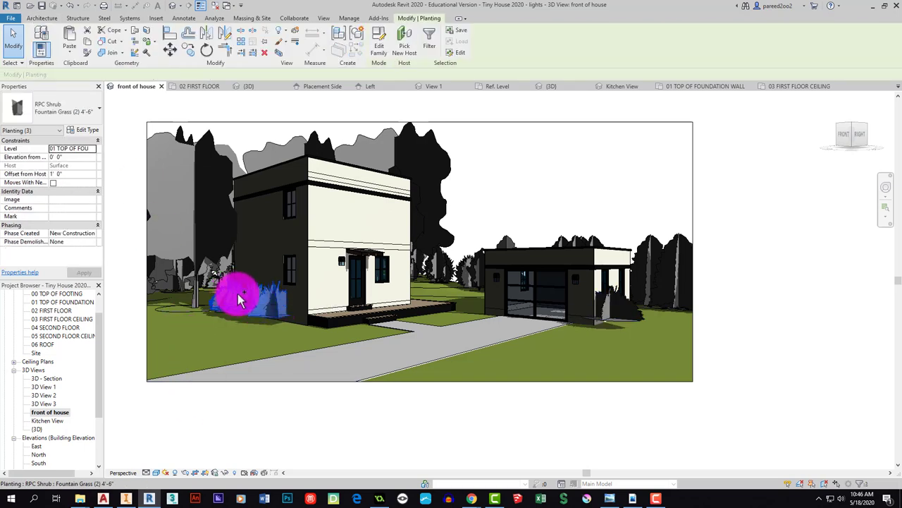
left_click(607, 302, "ctrl")
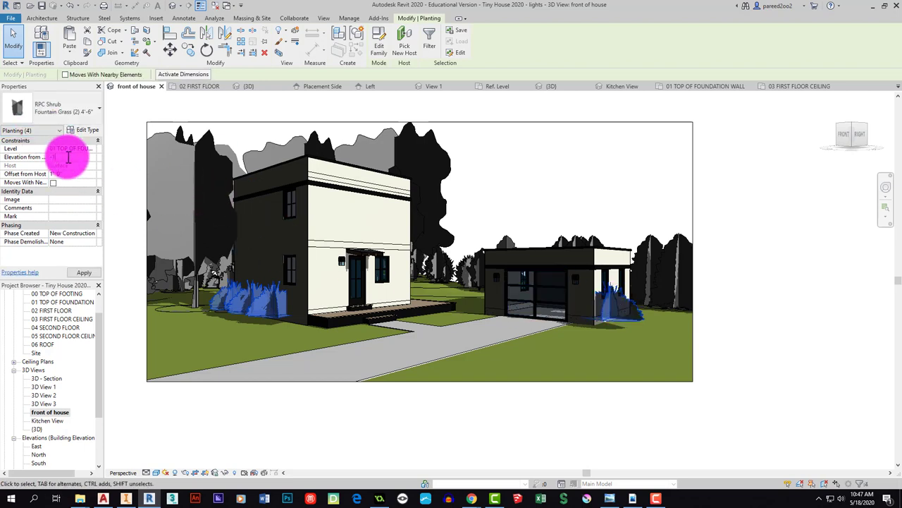
left_click(72, 156)
type("-1' 0\"")
key("Return")
left_click(203, 428)
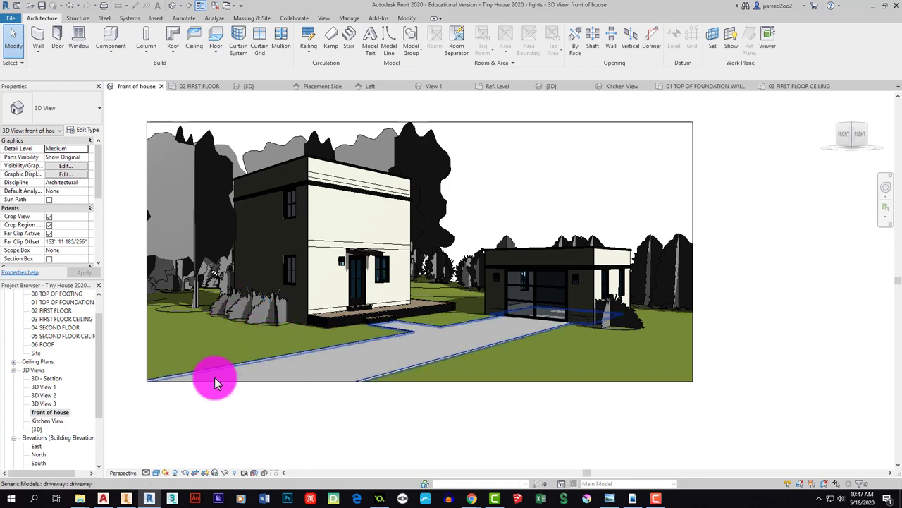
Lower the four Fountain Grass shrubs to -2' 0" elevation from level (-1' 0" from host).
left_click(187, 473)
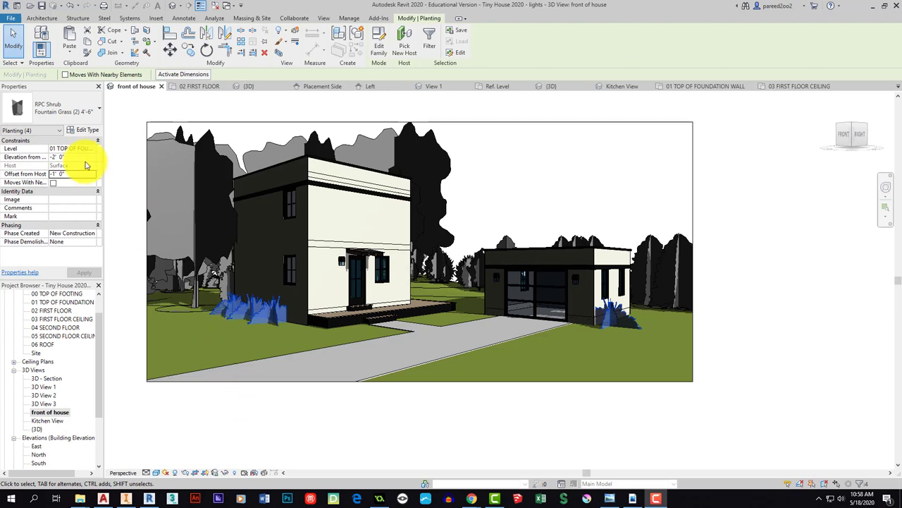
Drag one Fountain Grass shrub left toward the house corner and check its new position.
left_click(187, 396)
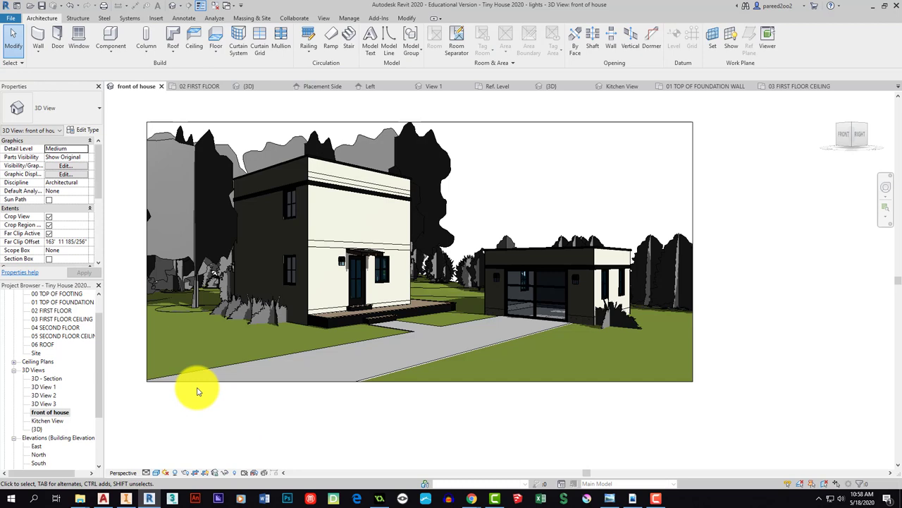
left_click(260, 317)
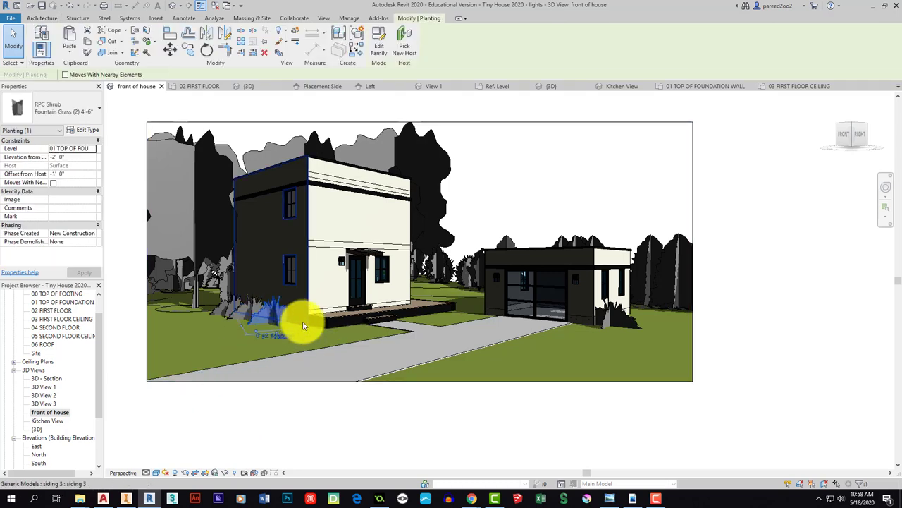
left_click_drag(257, 285, 254, 302)
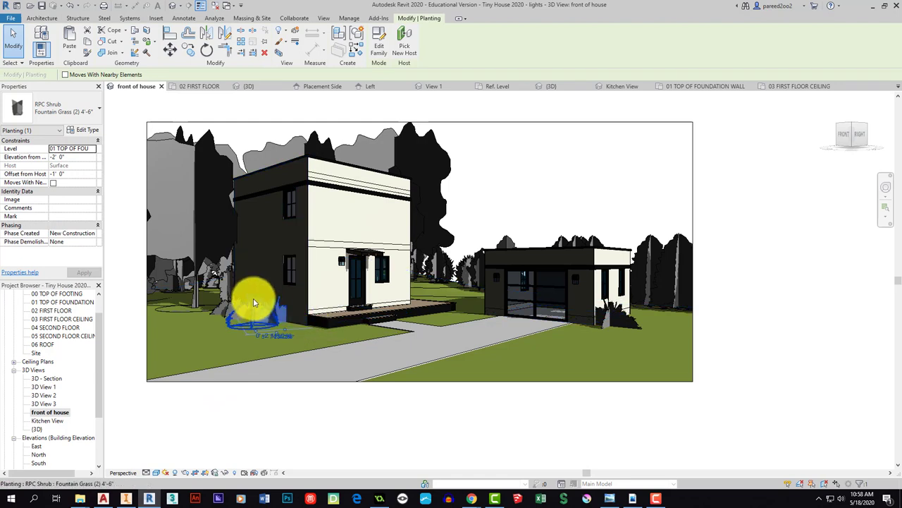
left_click(252, 413)
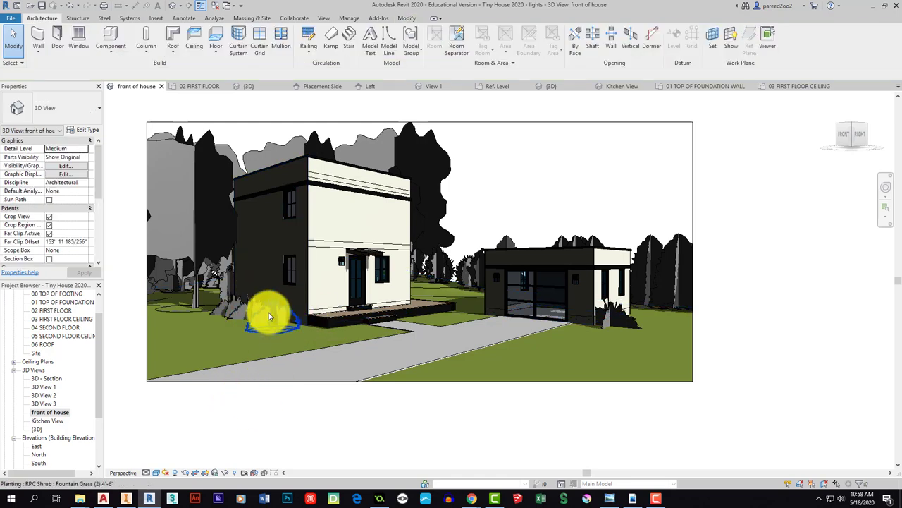
left_click(250, 311)
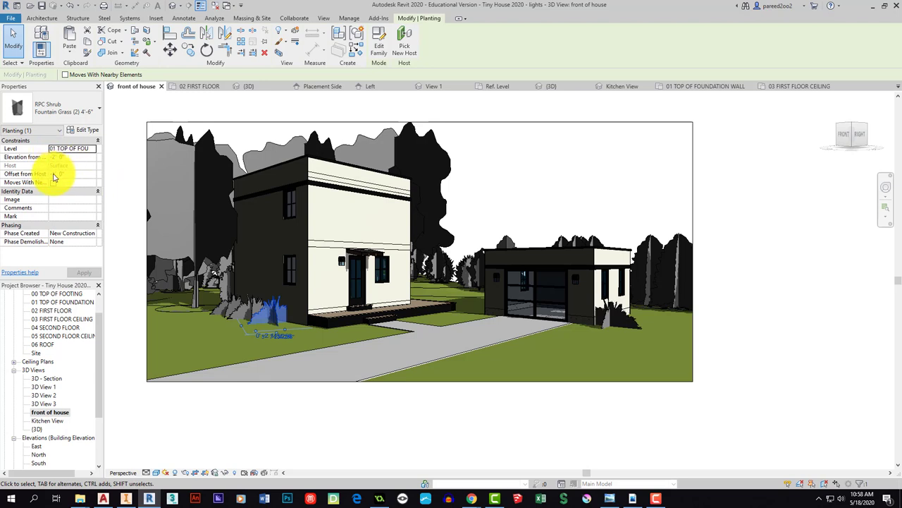
left_click(260, 404)
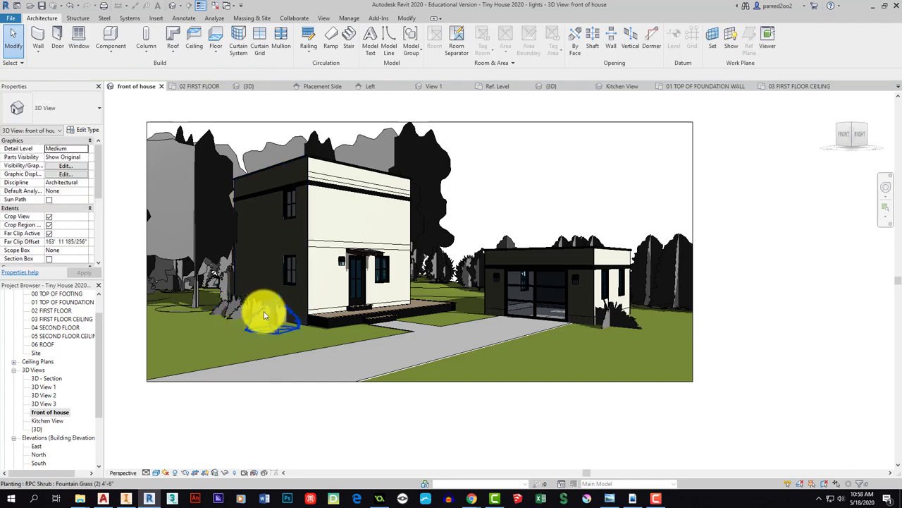
left_click(265, 315)
left_click(261, 399)
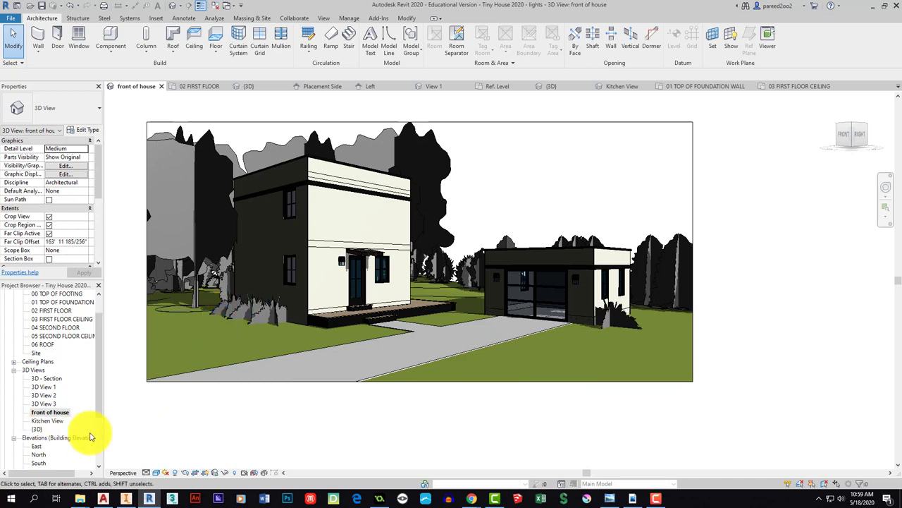
Re-render the front of house view in Draft, keeping the Image background style.
left_click(175, 473)
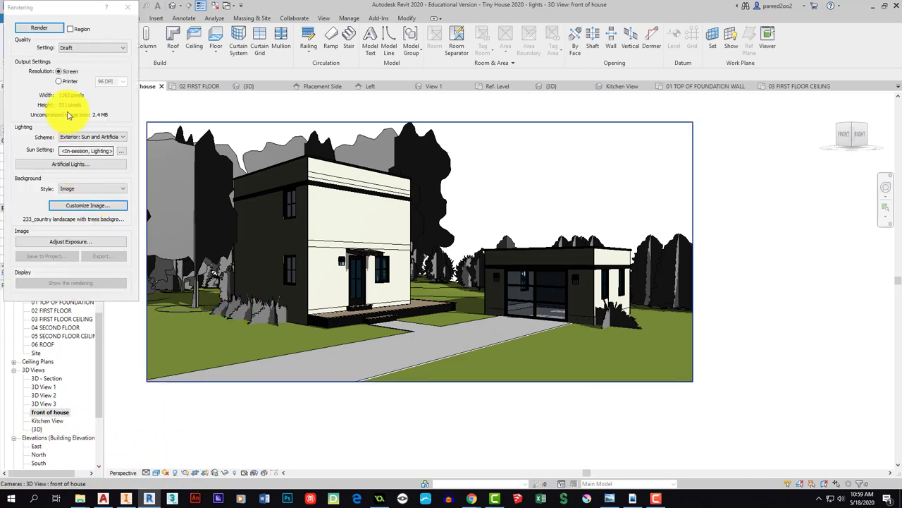
left_click(56, 29)
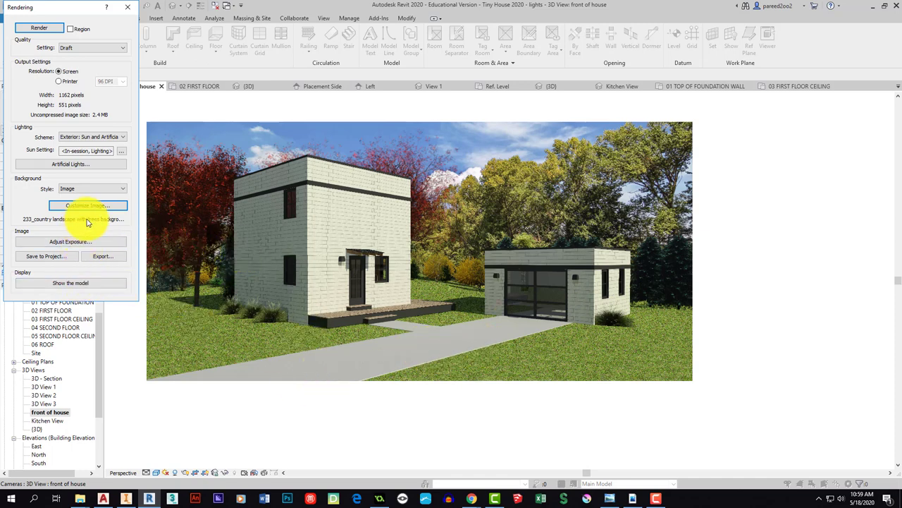
left_click(81, 192)
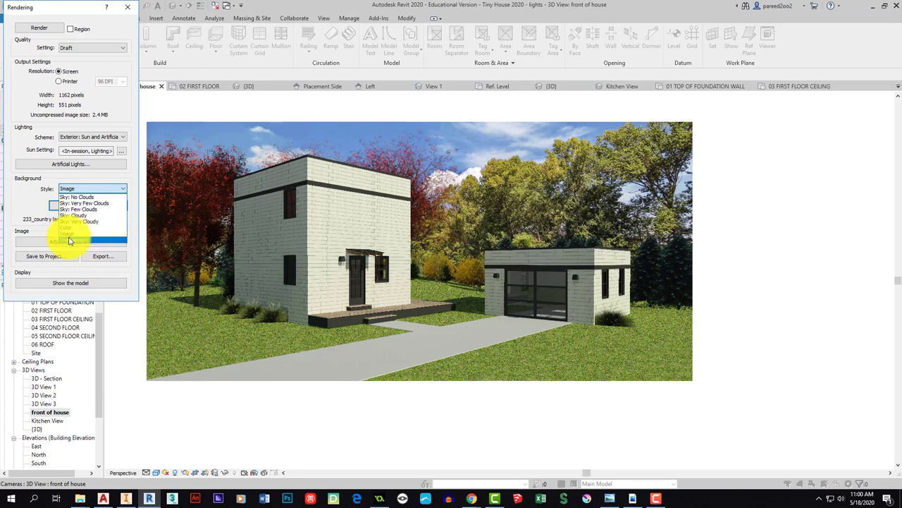
left_click(107, 188)
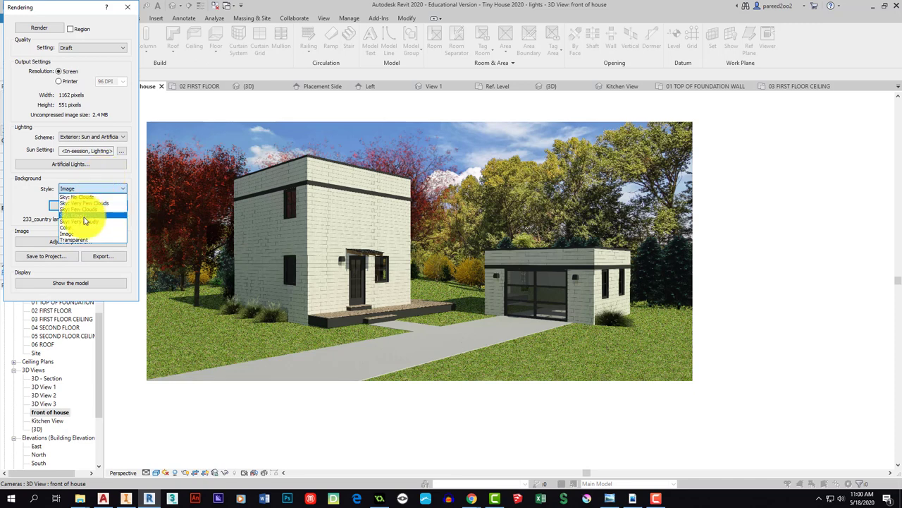
left_click(50, 180)
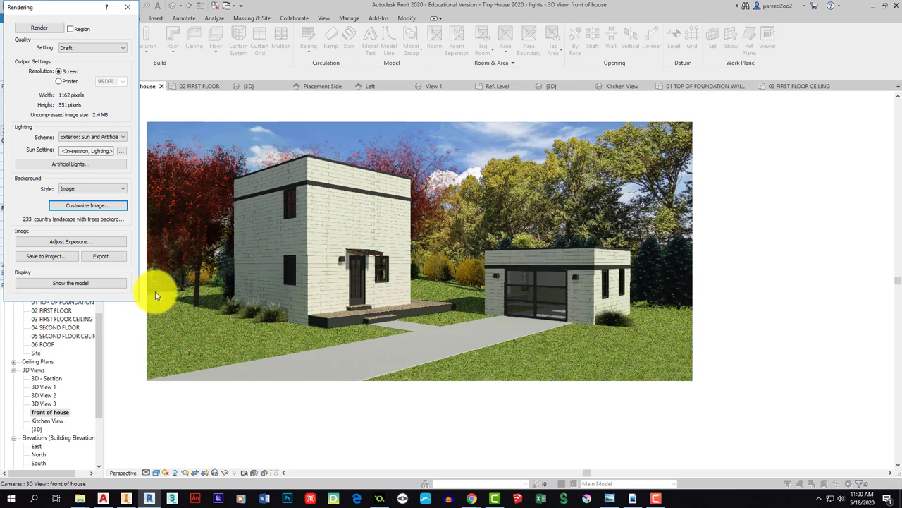
Render a Draft night scene using the Exterior: Artificial only lighting scheme.
left_click(81, 55)
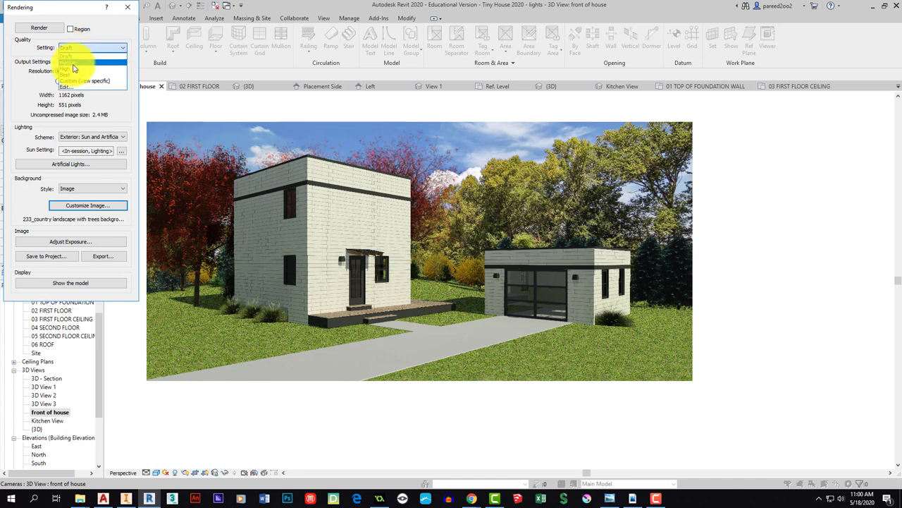
left_click(64, 75)
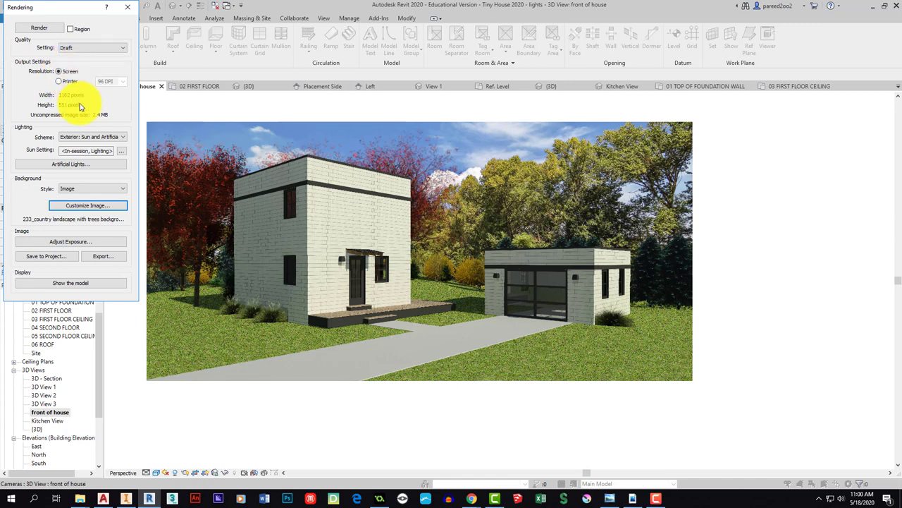
left_click(114, 138)
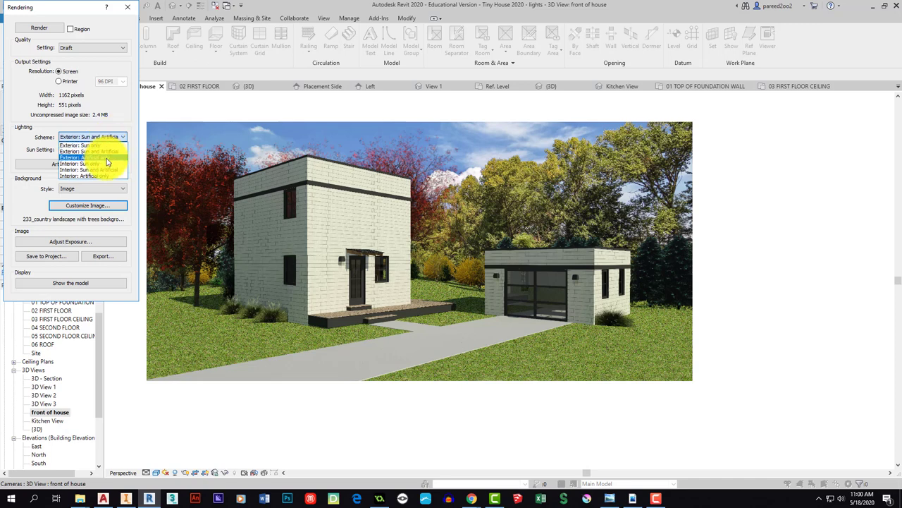
left_click(106, 158)
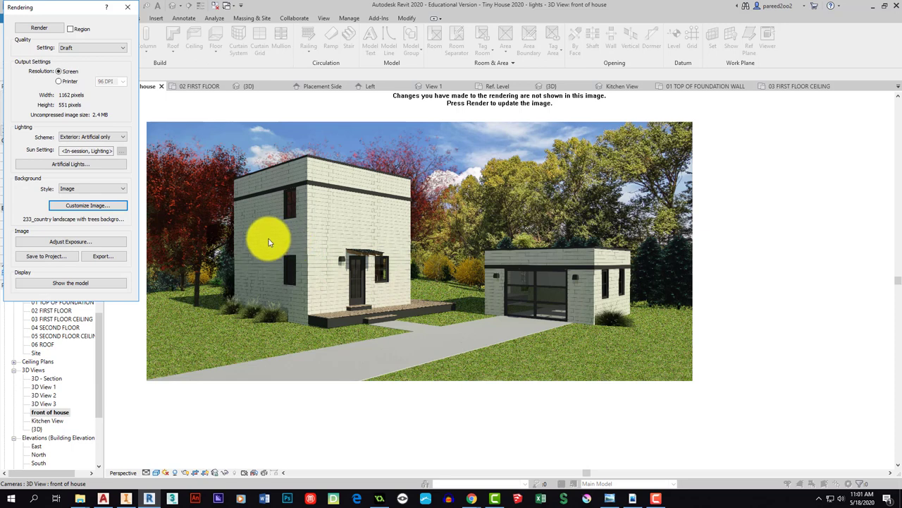
left_click(39, 29)
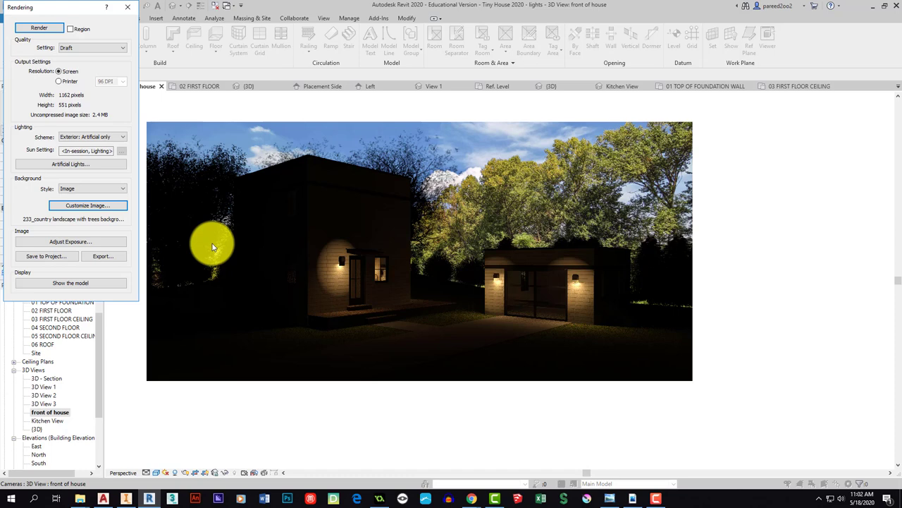
Re-render the night scene with a Sky: Cloudy background and zoom in on the result.
left_click(72, 189)
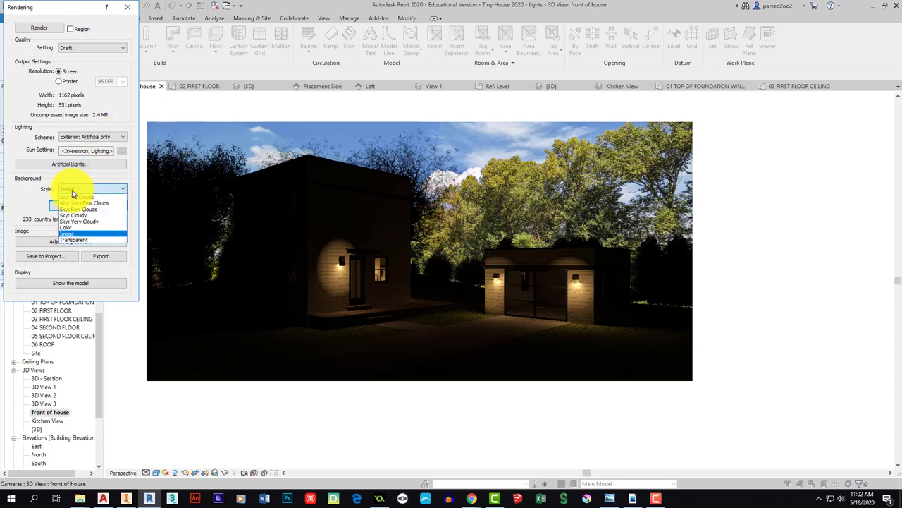
left_click(81, 216)
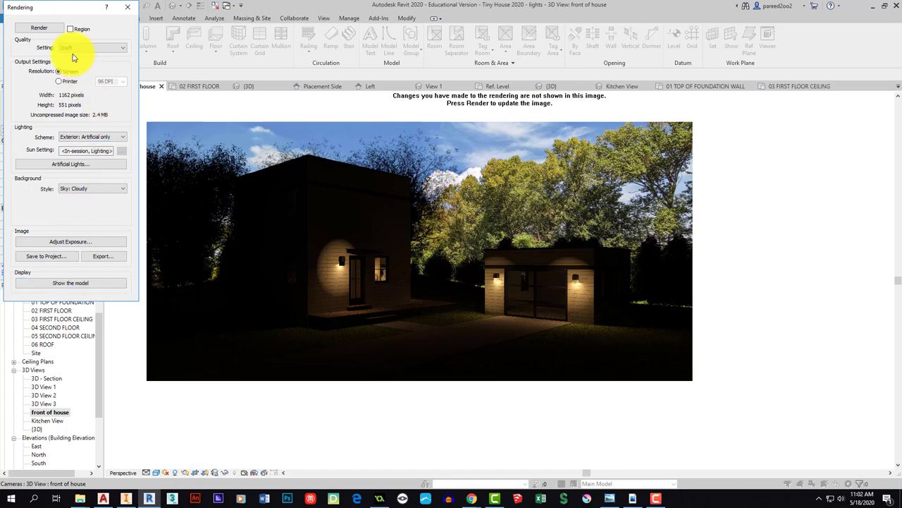
left_click(57, 27)
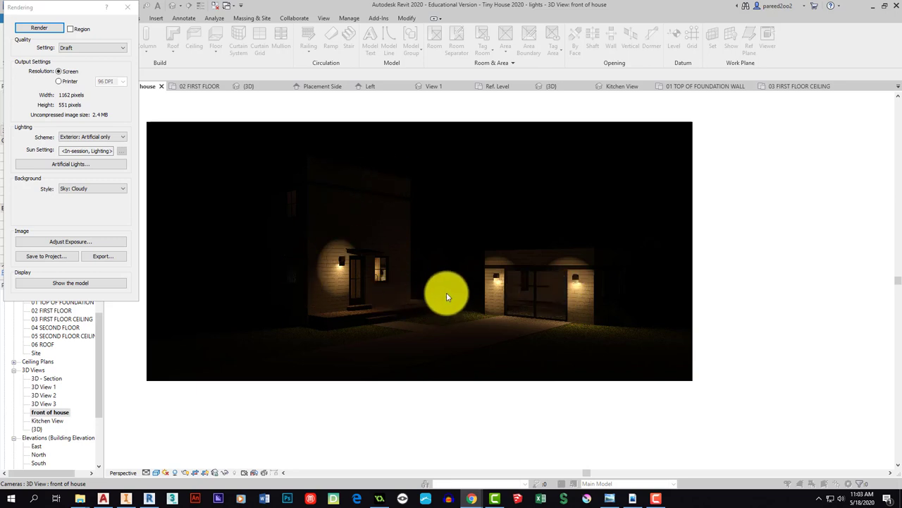
scroll(480, 283, "up", 2)
scroll(480, 283, "down", 3)
scroll(486, 286, "up", 2)
scroll(486, 289, "up", 1)
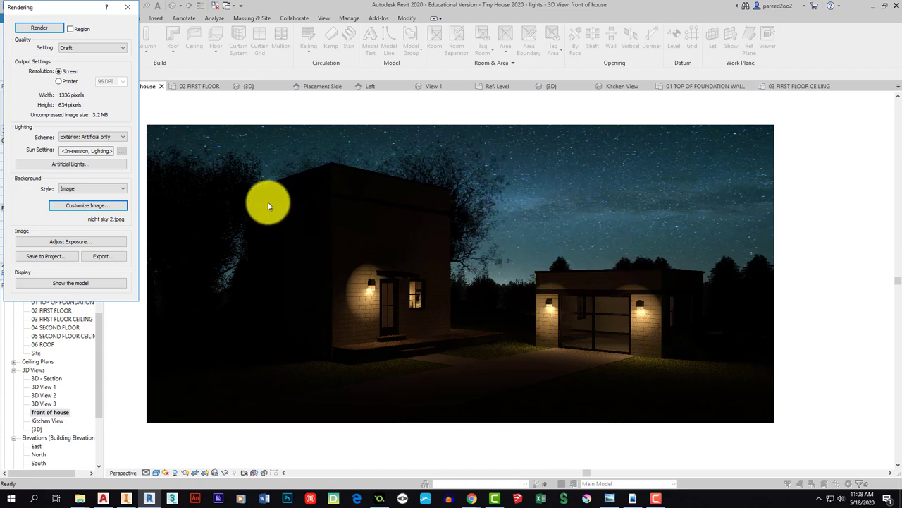
Confirm the sunset_through_trees.jpg background in the Customize Image settings.
left_click(62, 207)
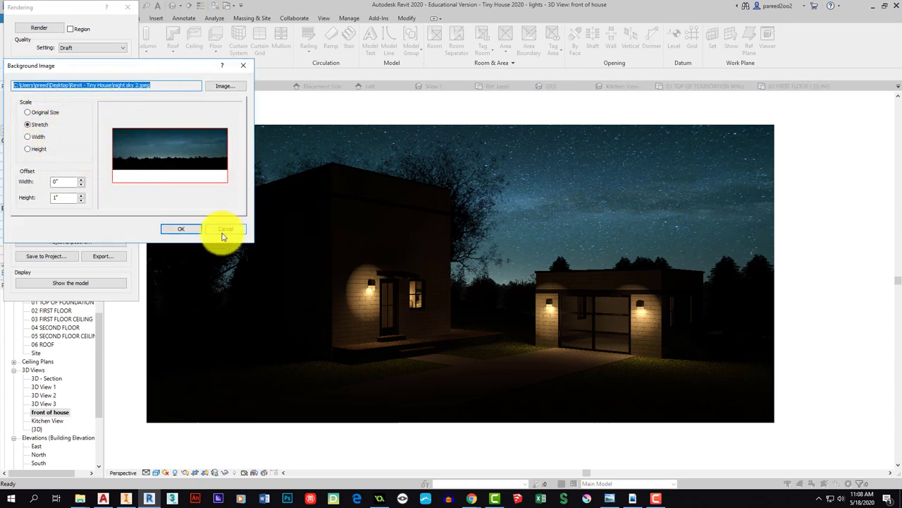
left_click(196, 232)
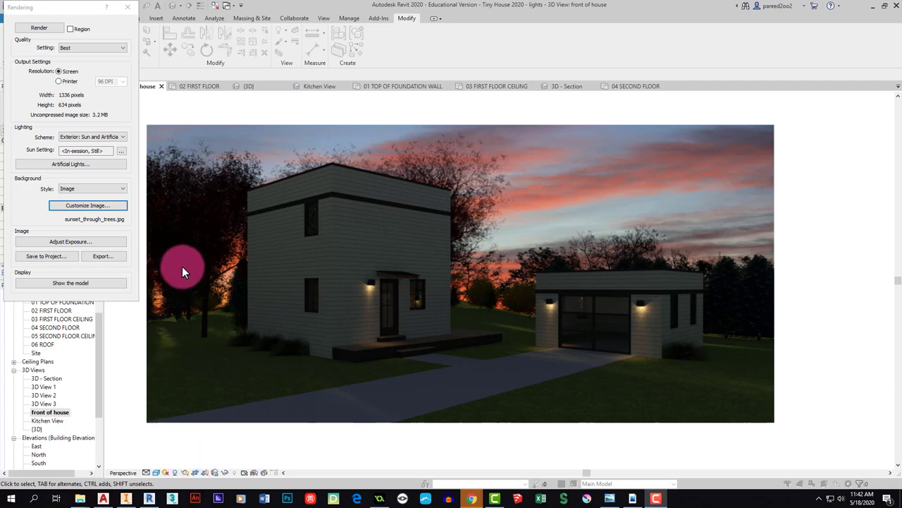
Verify Best render quality and the Exterior: Sun and Artificial lighting scheme.
left_click(88, 50)
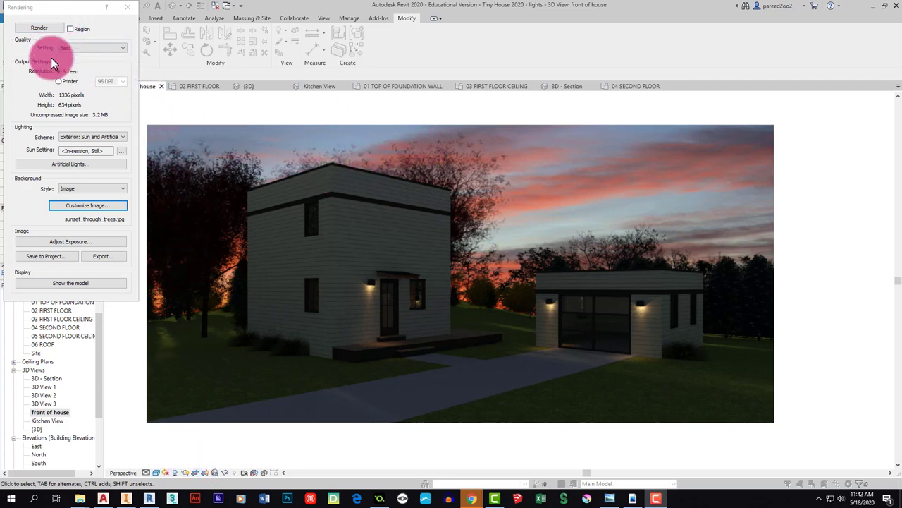
left_click(298, 218)
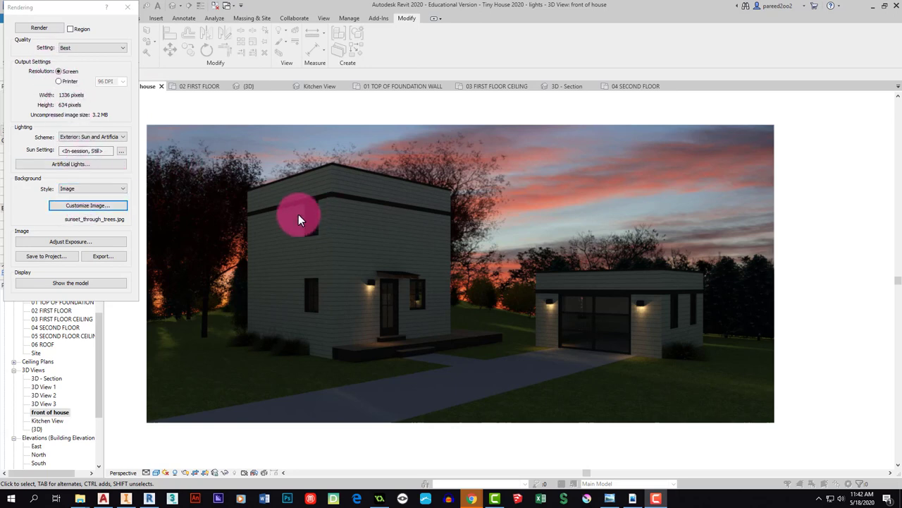
left_click(90, 140)
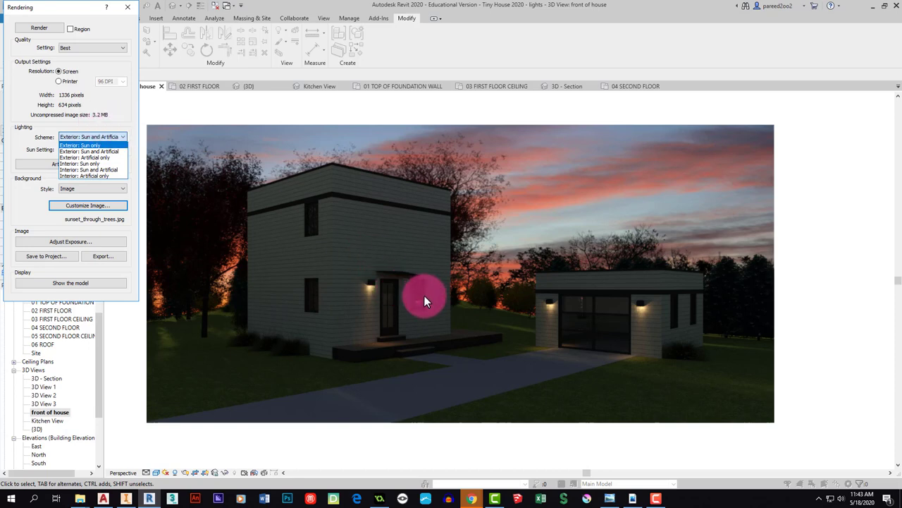
left_click(100, 133)
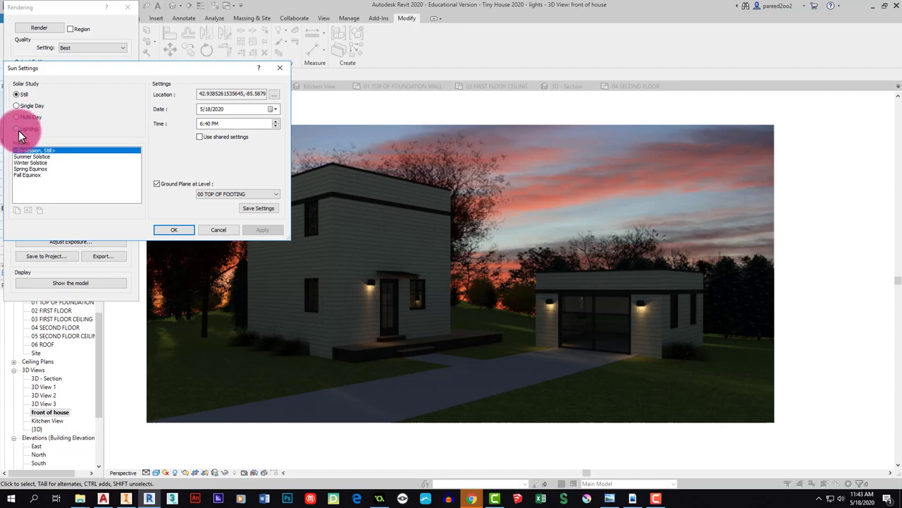
Shift the Sun Settings dialog slightly and bring up the Location Weather and Site settings.
mouse_move(99, 73)
left_mouse_down()
mouse_move(178, 102)
mouse_move(132, 91)
mouse_move(105, 71)
left_mouse_up()
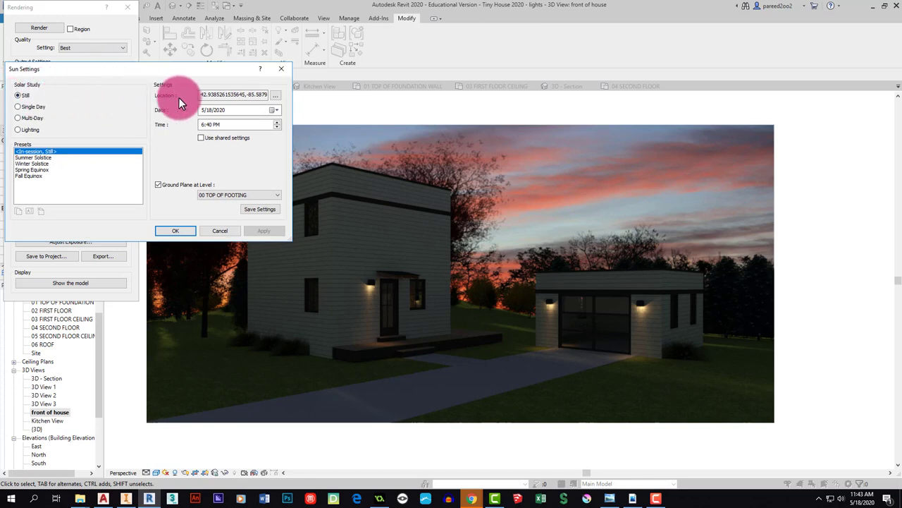
left_click(280, 97)
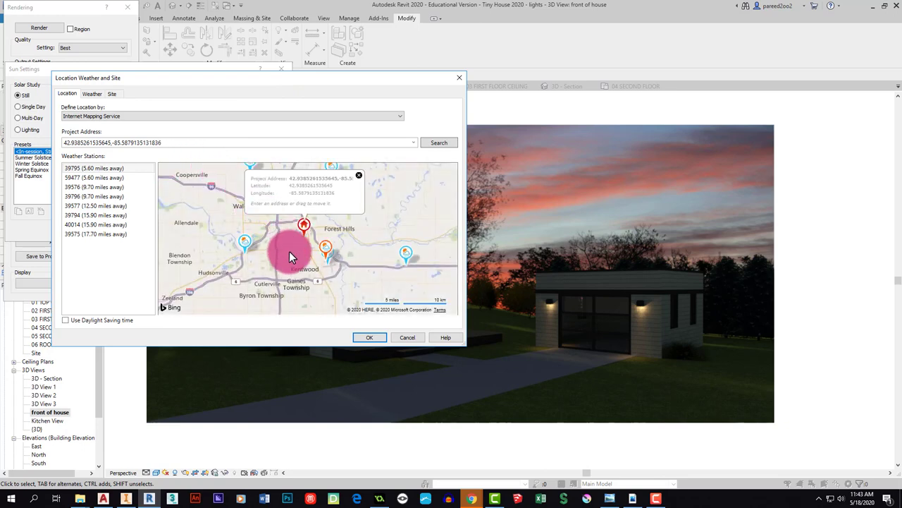
Zoom out the location map and drag the project pin across the eastern US toward the Midwest.
scroll(297, 240, "down", 3)
scroll(333, 212, "down", 2)
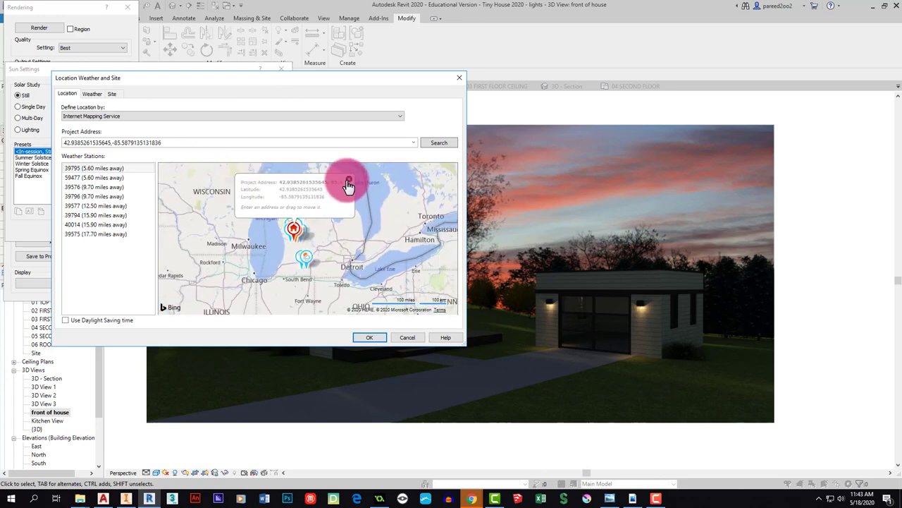
left_click(348, 178)
left_click_drag(362, 251, 337, 227)
scroll(288, 224, "down", 2)
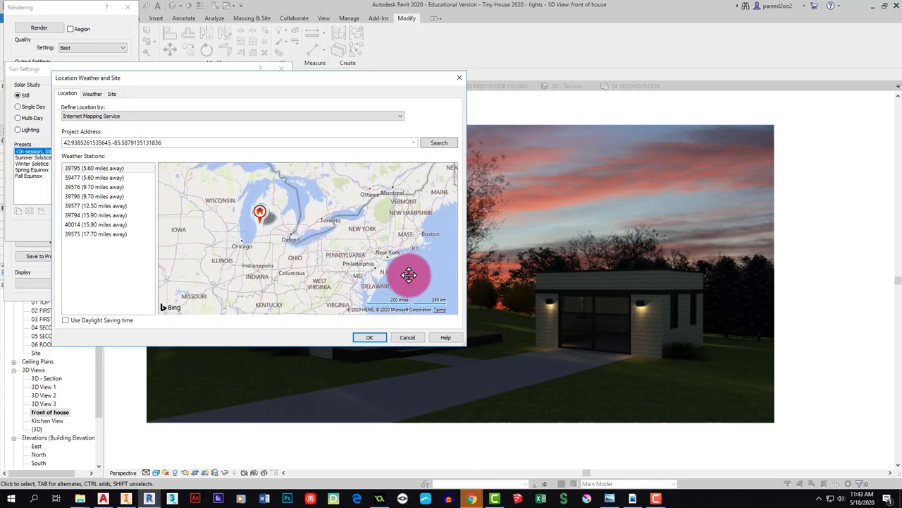
left_click(260, 213)
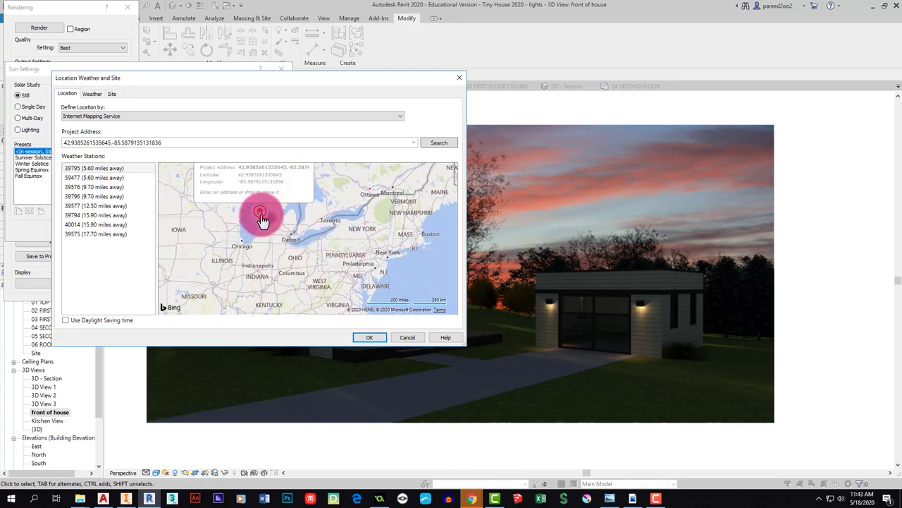
left_click_drag(262, 218, 417, 243)
left_click(310, 231)
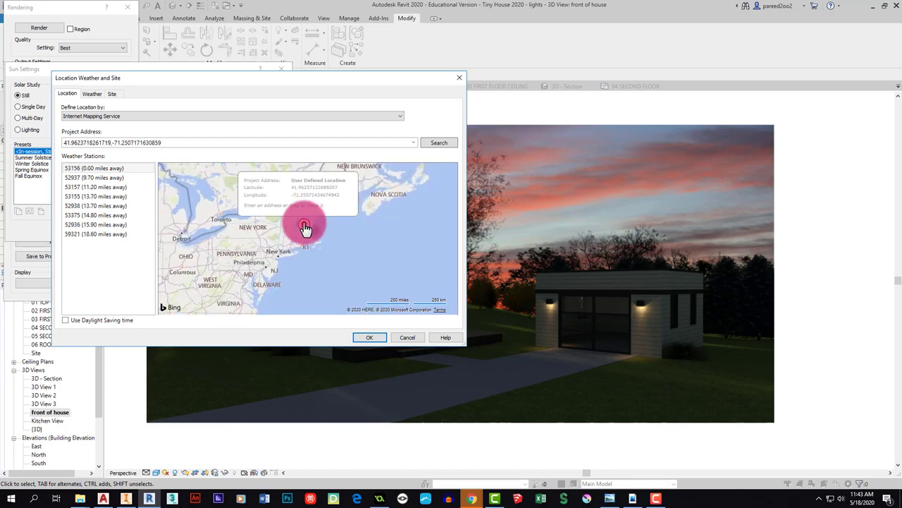
mouse_move(300, 232)
left_mouse_down()
mouse_move(215, 244)
mouse_move(258, 268)
mouse_move(304, 250)
left_mouse_up()
left_click(361, 237)
left_click_drag(362, 238, 209, 272)
left_click(370, 273)
left_click_drag(371, 274, 242, 186)
left_click_drag(275, 218, 306, 228)
Zoom in and place the project pin near Grand Rapids, Michigan (42.91, -85.57).
double_click(308, 227)
double_click(343, 282)
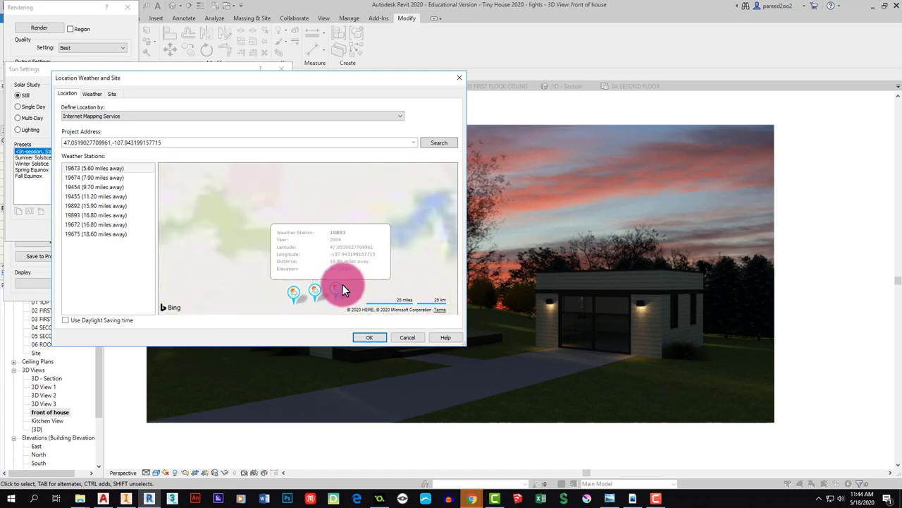
left_click_drag(362, 282, 328, 182)
double_click(275, 197)
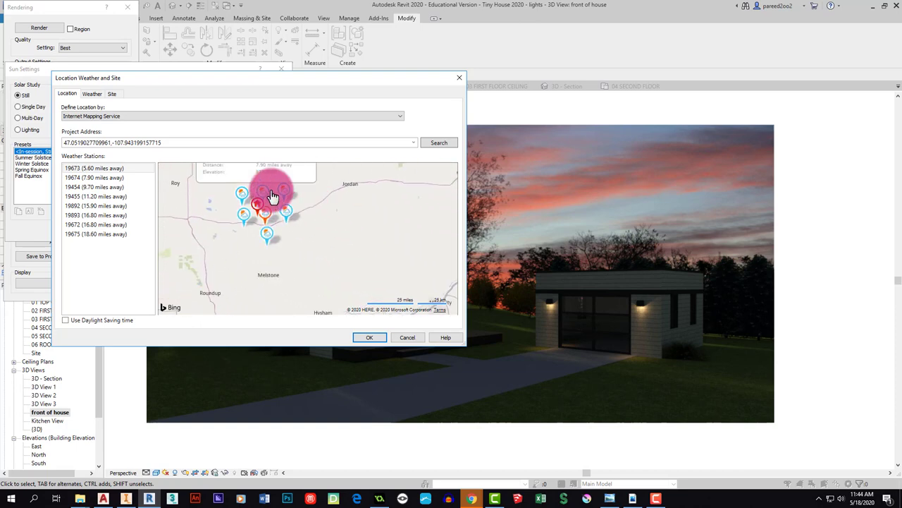
left_click(259, 232)
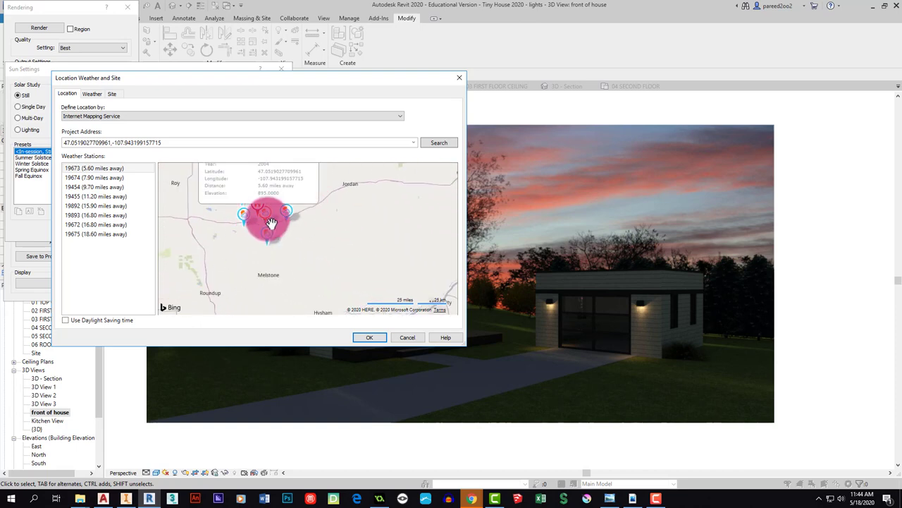
double_click(313, 227)
double_click(316, 230)
scroll(316, 231, "down", 6)
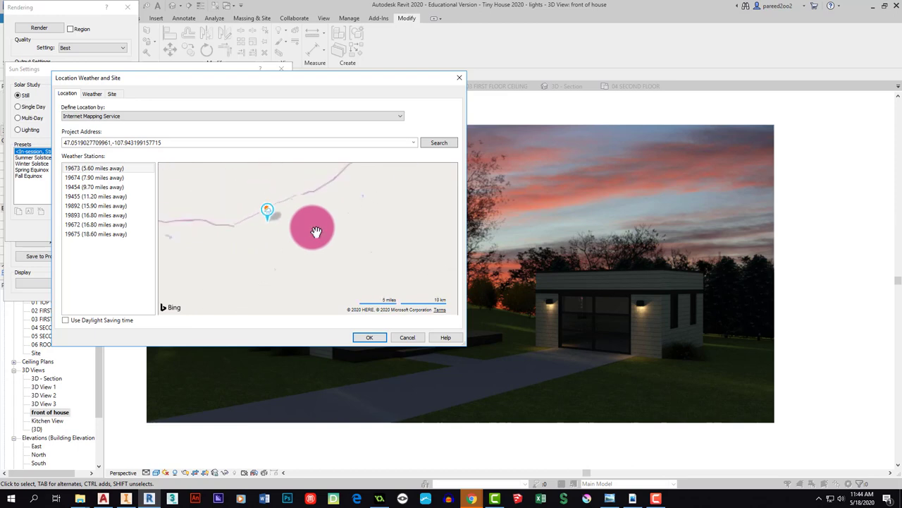
scroll(316, 231, "down", 4)
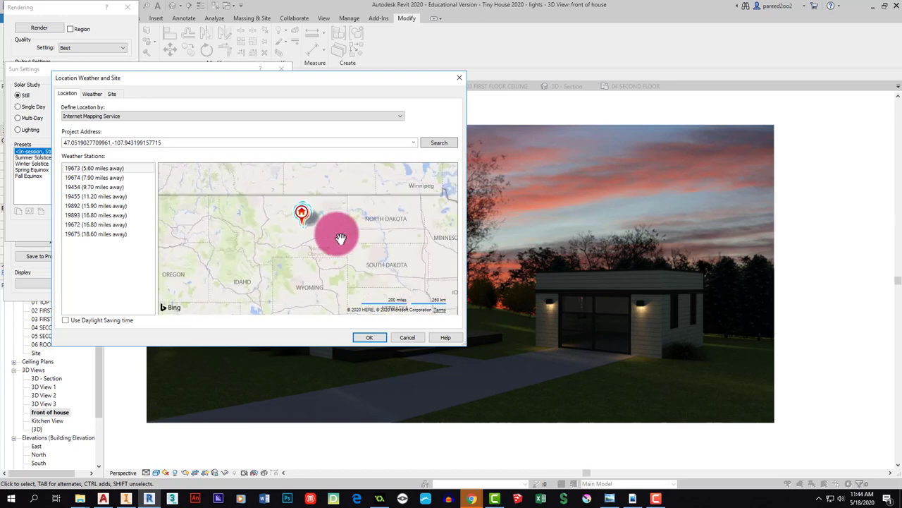
mouse_move(245, 209)
left_click_drag(246, 209, 329, 236)
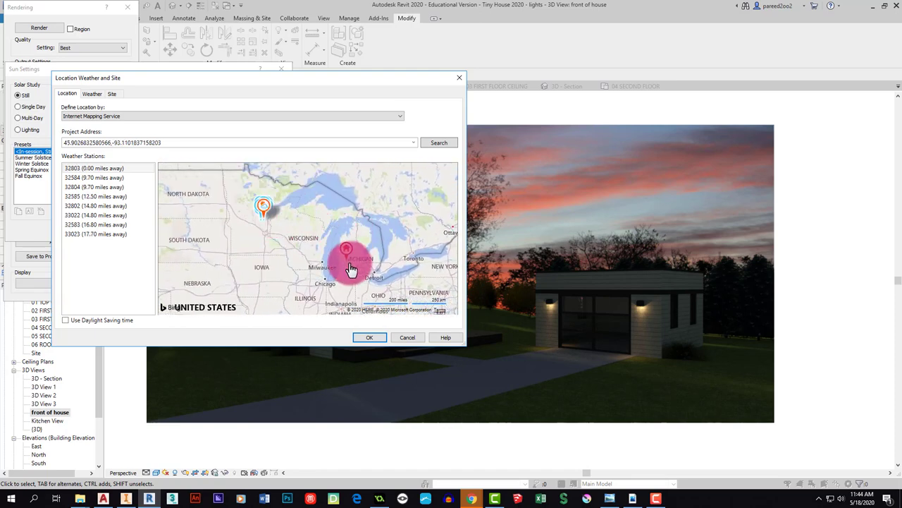
double_click(346, 258)
left_click_drag(346, 258, 312, 256)
scroll(317, 237, "up", 2)
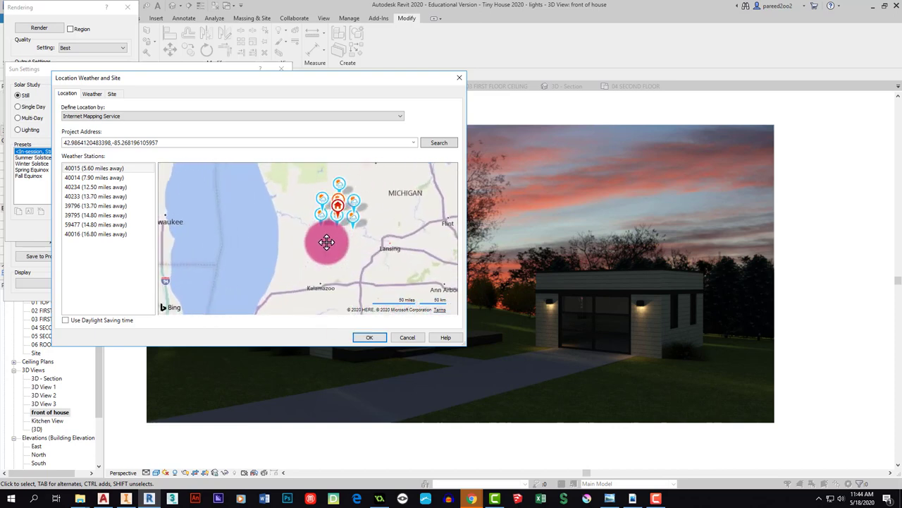
left_click_drag(359, 231, 332, 215)
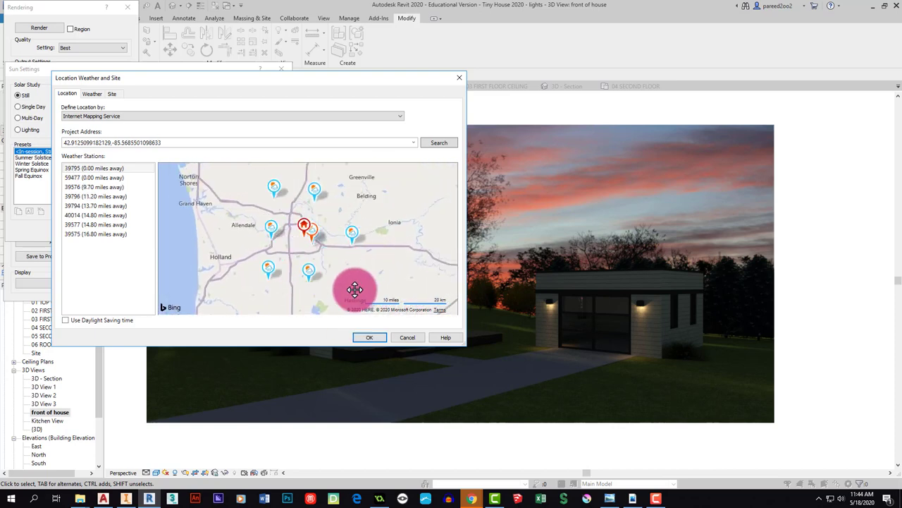
Accept the new 42.91, -85.57 project location and return to Sun Settings.
left_click(376, 337)
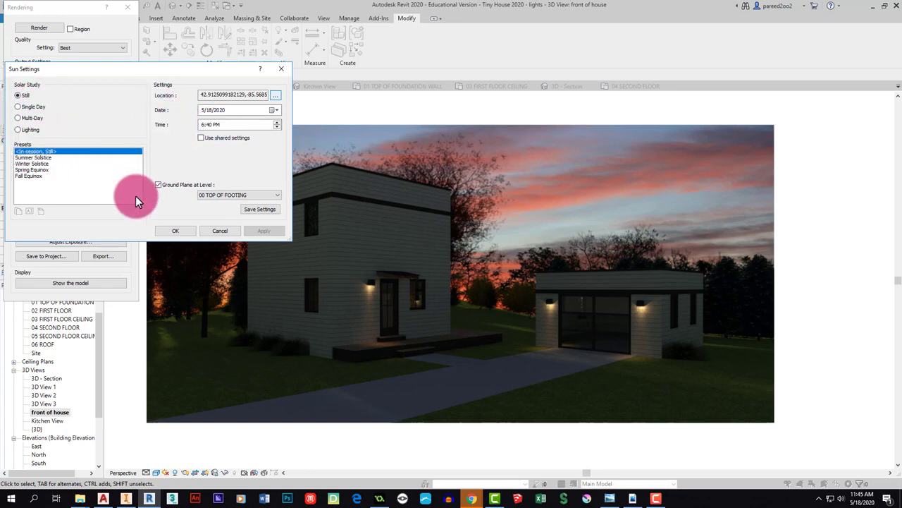
Confirm the Sun Settings so Rendering uses the <In-session, Still> sun with the updated location.
left_click(173, 230)
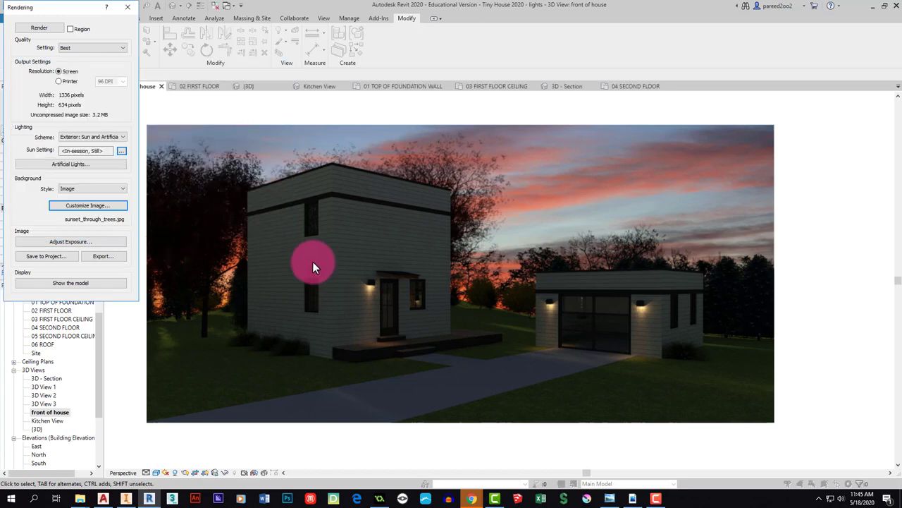